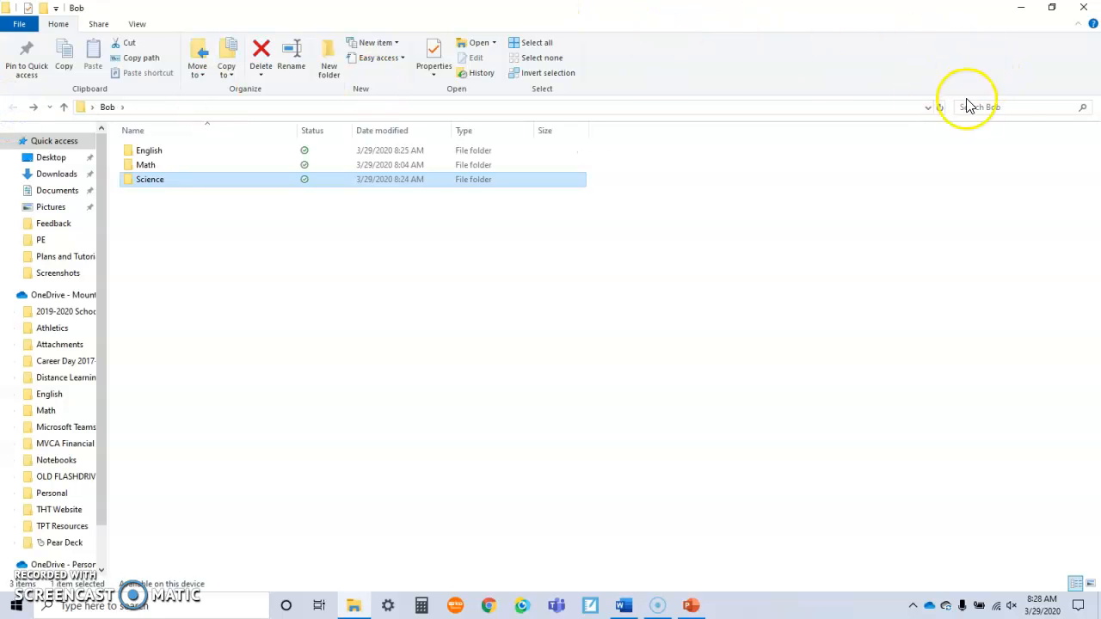
- Search the current folder for "science" and open the Science Fair Paper document stored in the English folder
{"action": "left_click", "coordinate": [1001, 104]}
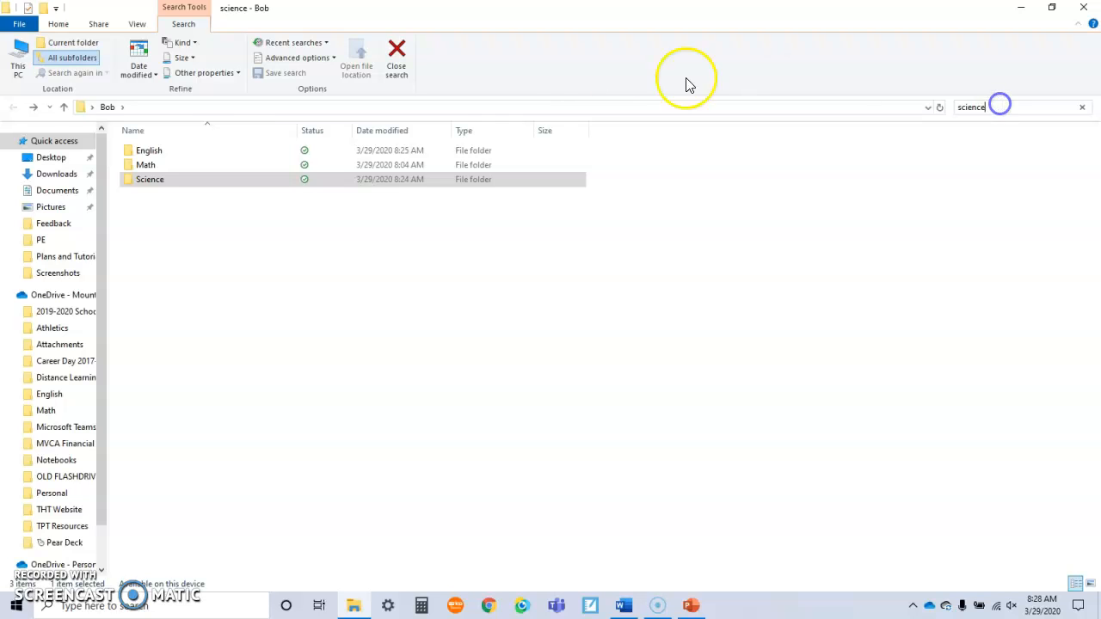
{"action": "left_click", "coordinate": [397, 62]}
{"action": "left_click", "coordinate": [1024, 106]}
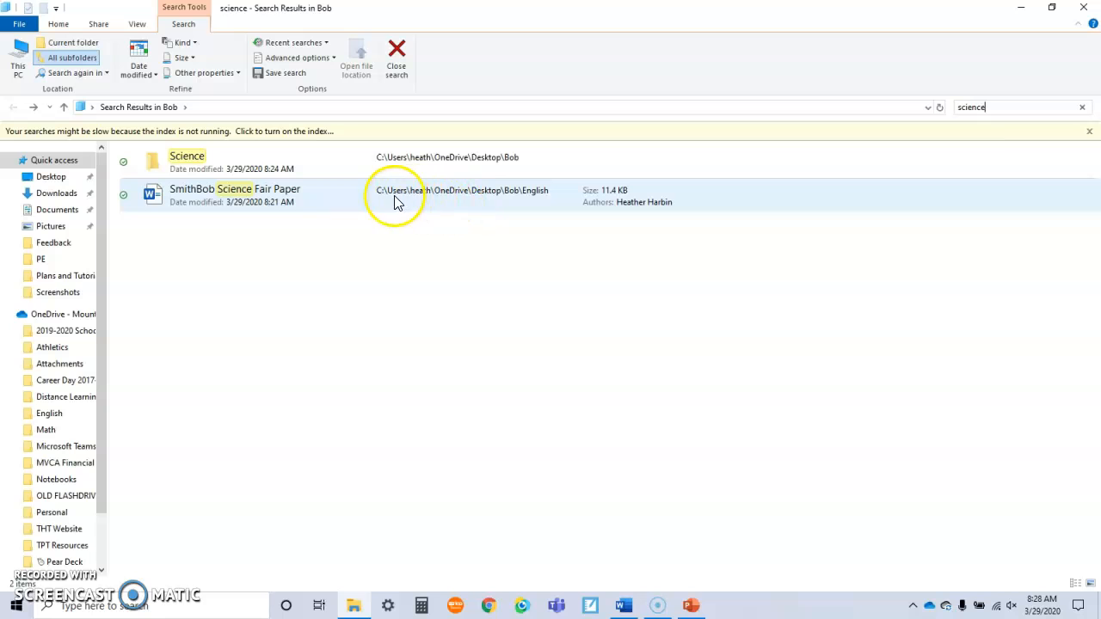
{"action": "left_click", "coordinate": [518, 192]}
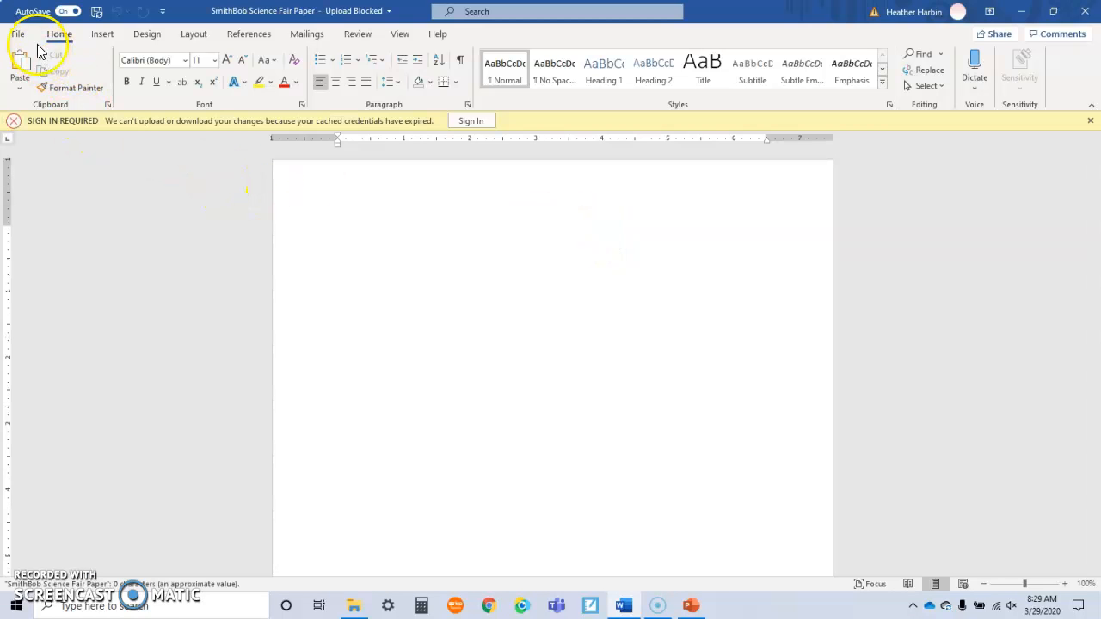
- Save a copy of the Science Fair Paper as a Word document in the Science folder and minimize the document
{"action": "left_click", "coordinate": [17, 34]}
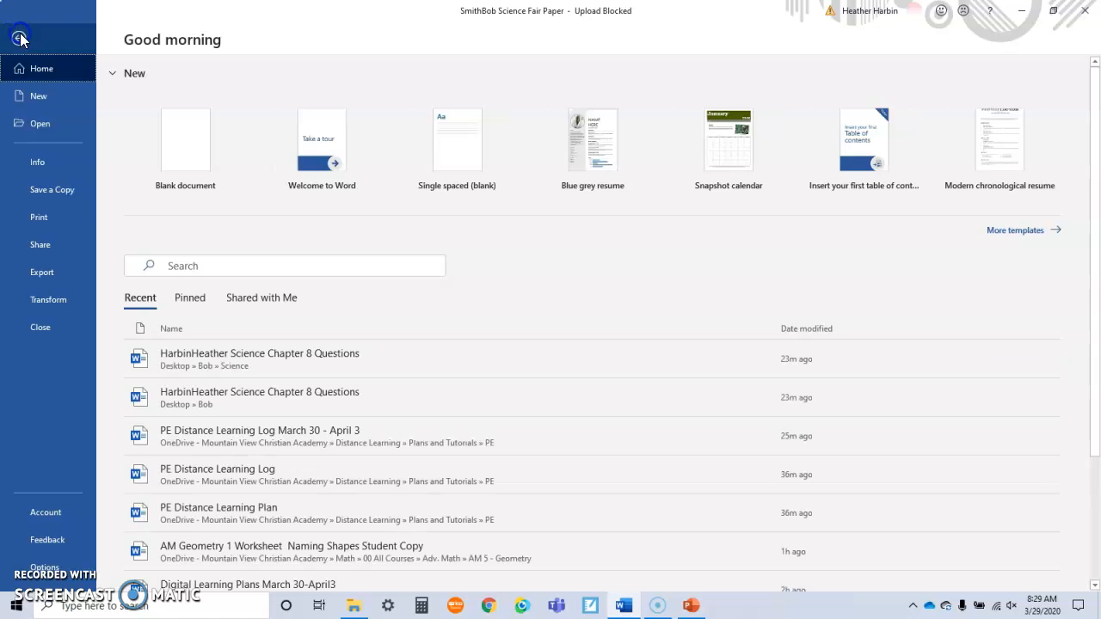
{"action": "left_click", "coordinate": [52, 189]}
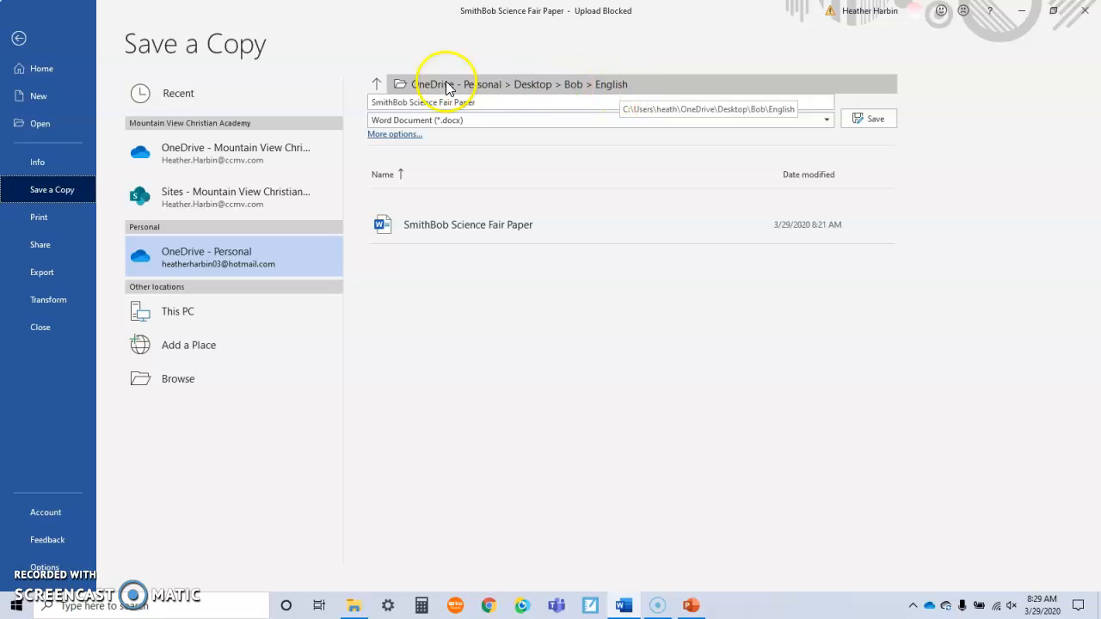
{"action": "left_click", "coordinate": [377, 83]}
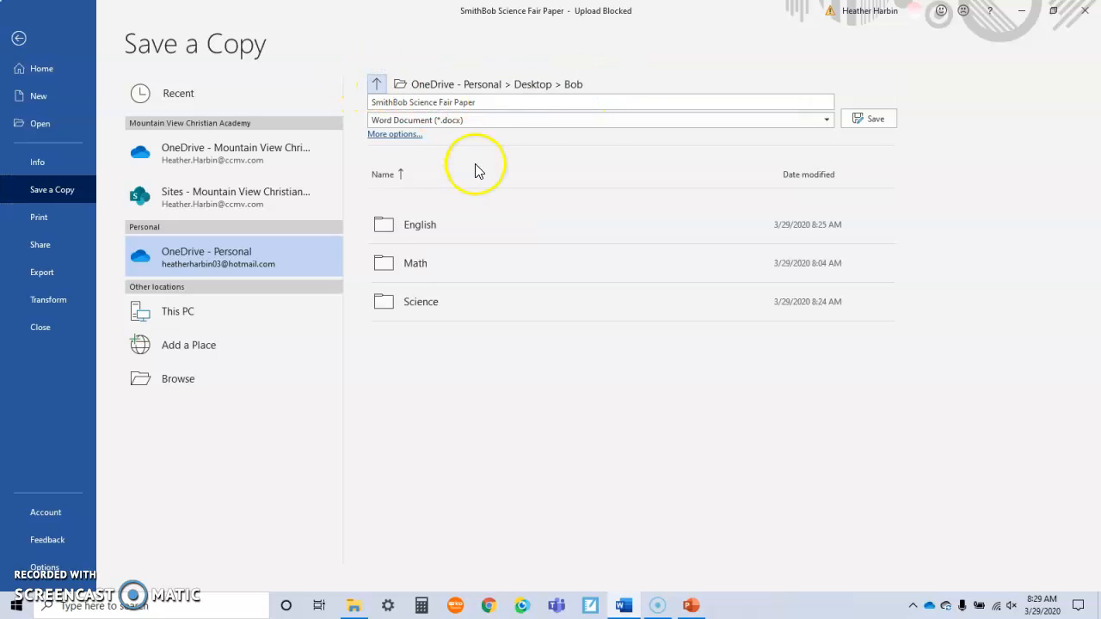
{"action": "left_click", "coordinate": [428, 302]}
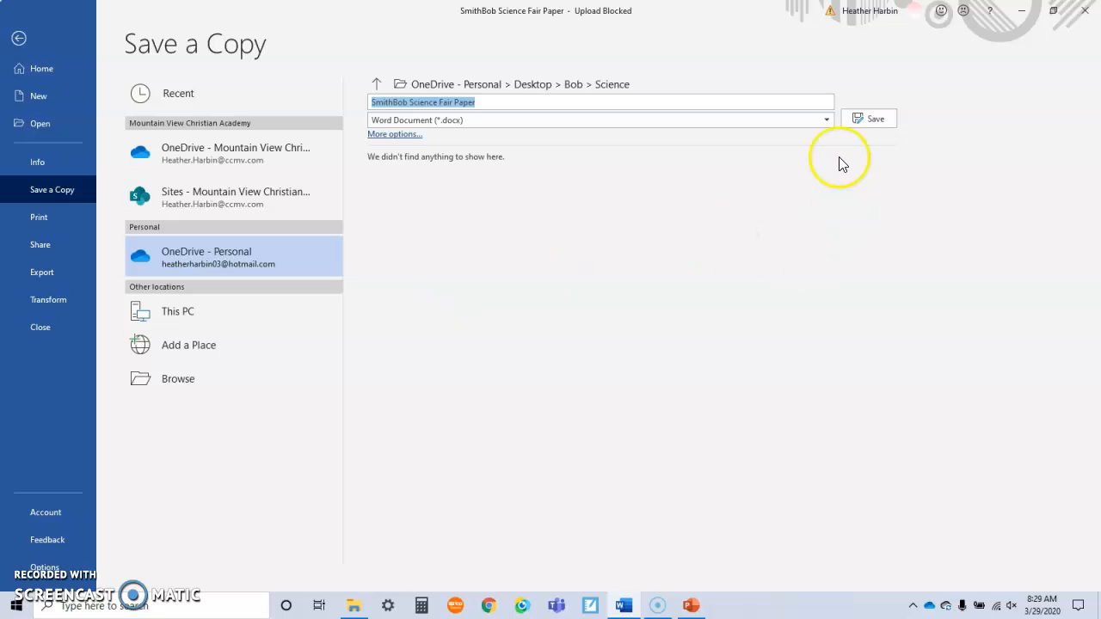
{"action": "left_click", "coordinate": [865, 122]}
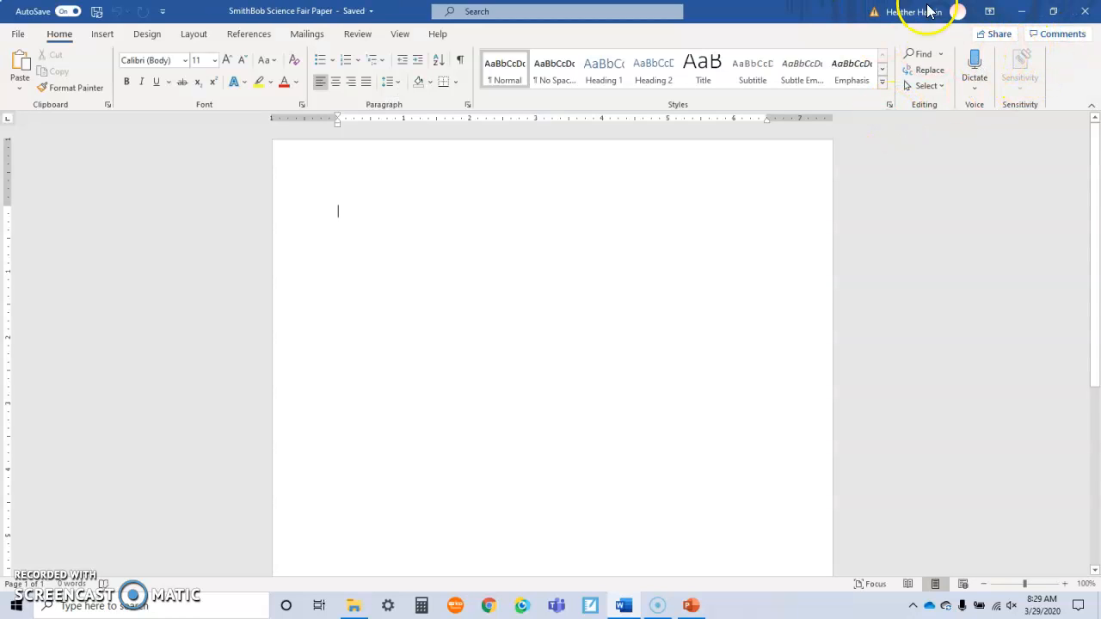
{"action": "left_click", "coordinate": [1022, 12]}
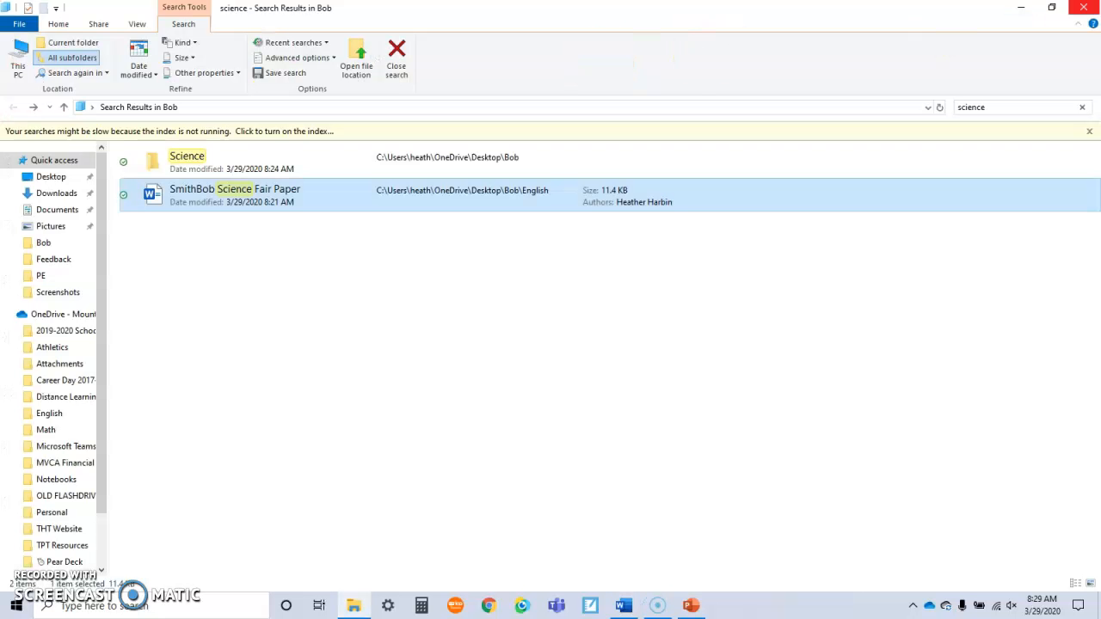
- Clear the search, reopen the student's desktop folder and check its English and Science subfolders for copies of the Science Fair Paper
{"action": "left_click", "coordinate": [1082, 107]}
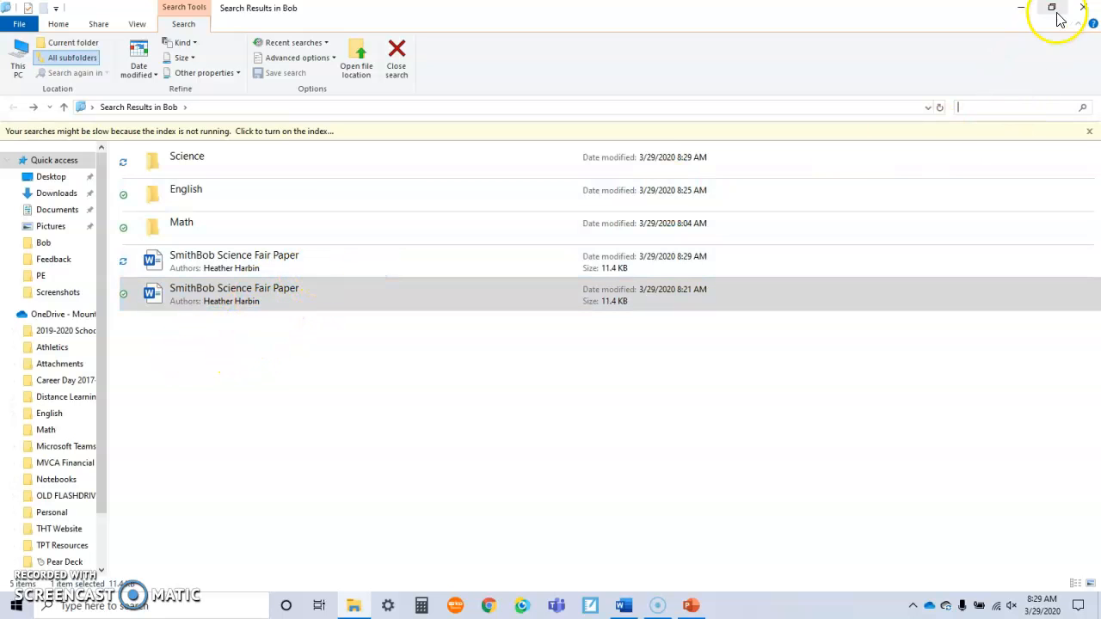
{"action": "left_click", "coordinate": [1083, 8]}
{"action": "double_click", "coordinate": [29, 378]}
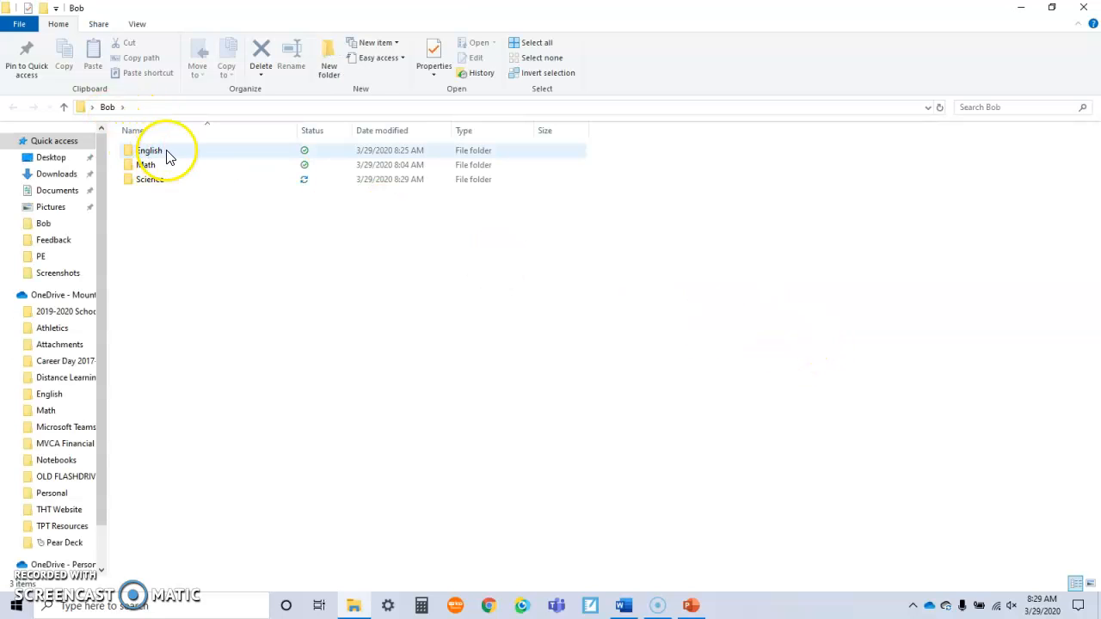
{"action": "double_click", "coordinate": [167, 156]}
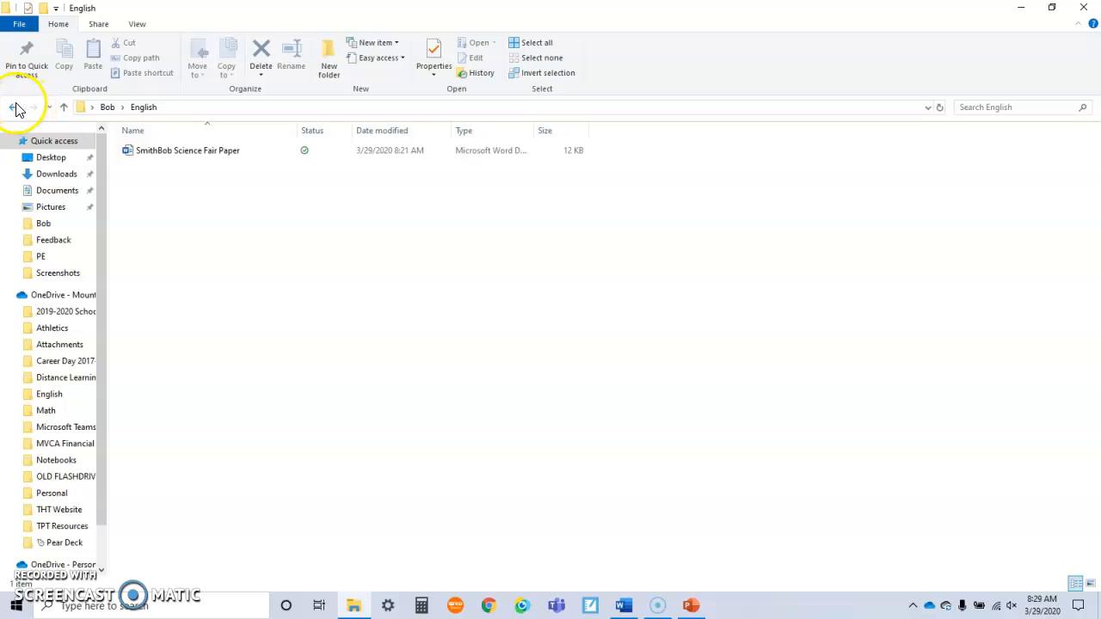
{"action": "left_click", "coordinate": [13, 104]}
{"action": "double_click", "coordinate": [153, 179]}
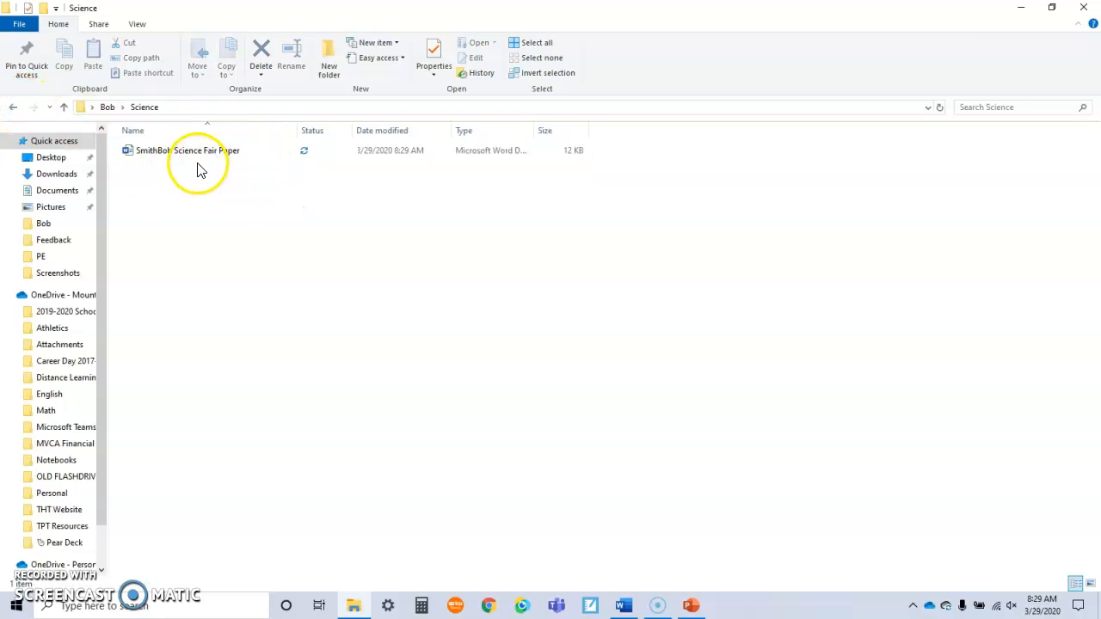
{"action": "left_click", "coordinate": [17, 107]}
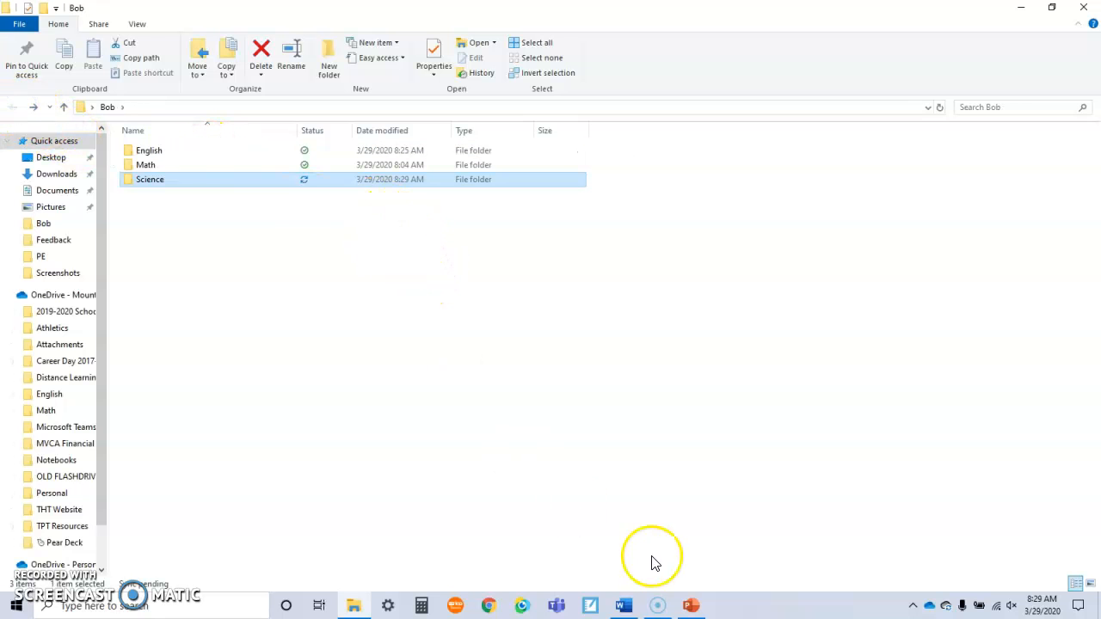
- Switch to the PowerPoint slide listing the file-moving methods, review it and return to File Explorer
{"action": "key", "text": "alt+Tab"}
{"action": "key", "text": "alt+Tab"}
{"action": "key", "text": "alt+Tab"}
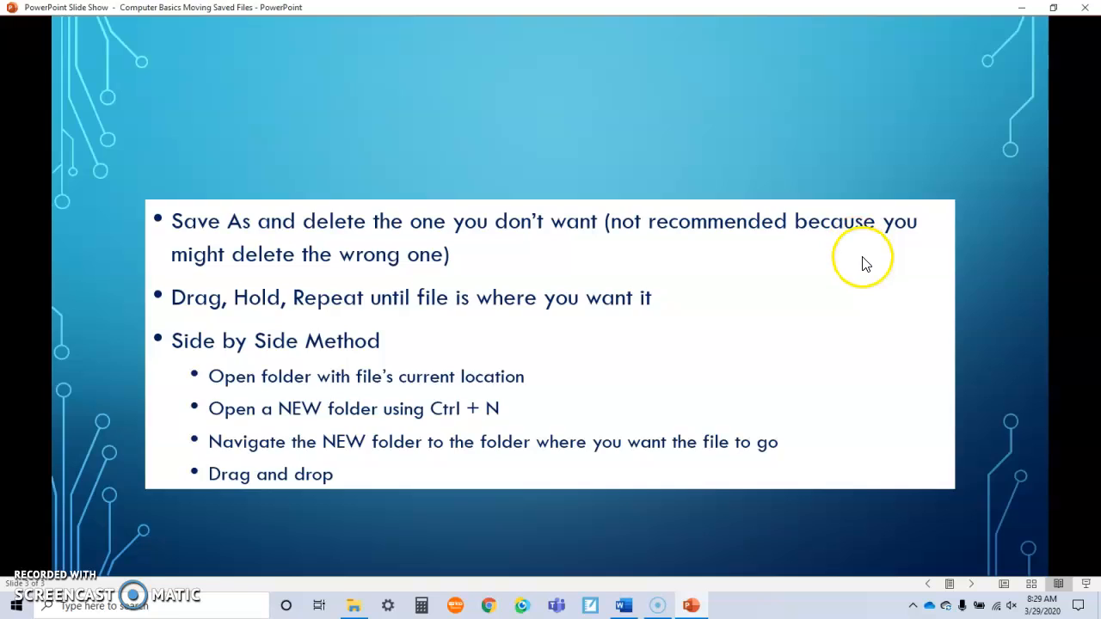
{"action": "key", "text": "alt+Tab"}
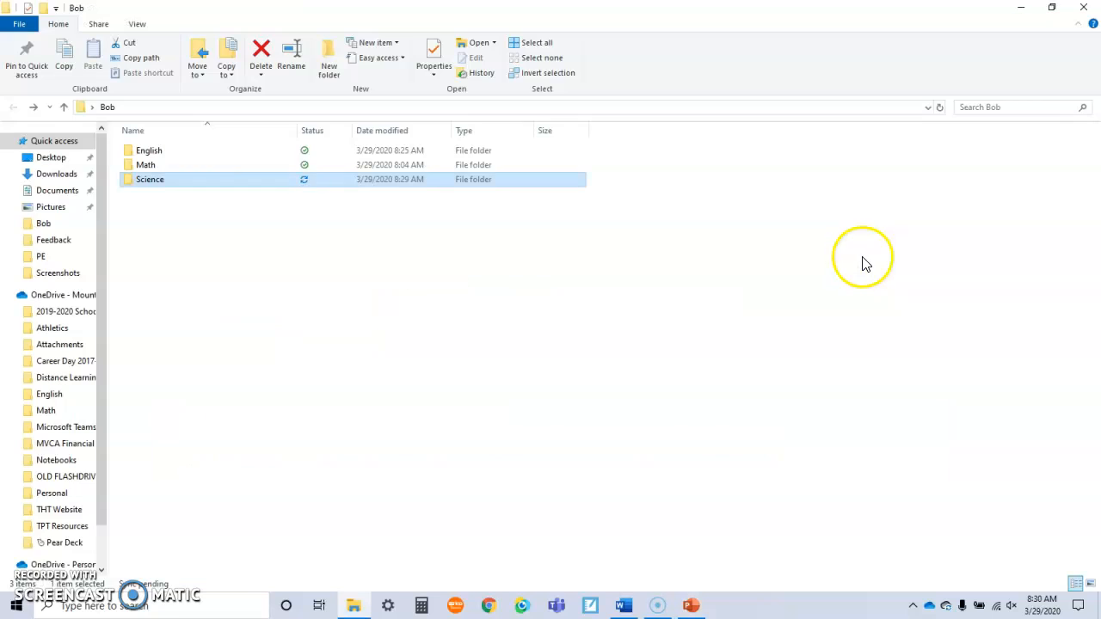
- Delete the Science Fair Paper from the English folder and go back to the parent folder
{"action": "left_click", "coordinate": [184, 151]}
{"action": "double_click", "coordinate": [184, 151]}
{"action": "right_click", "coordinate": [181, 151]}
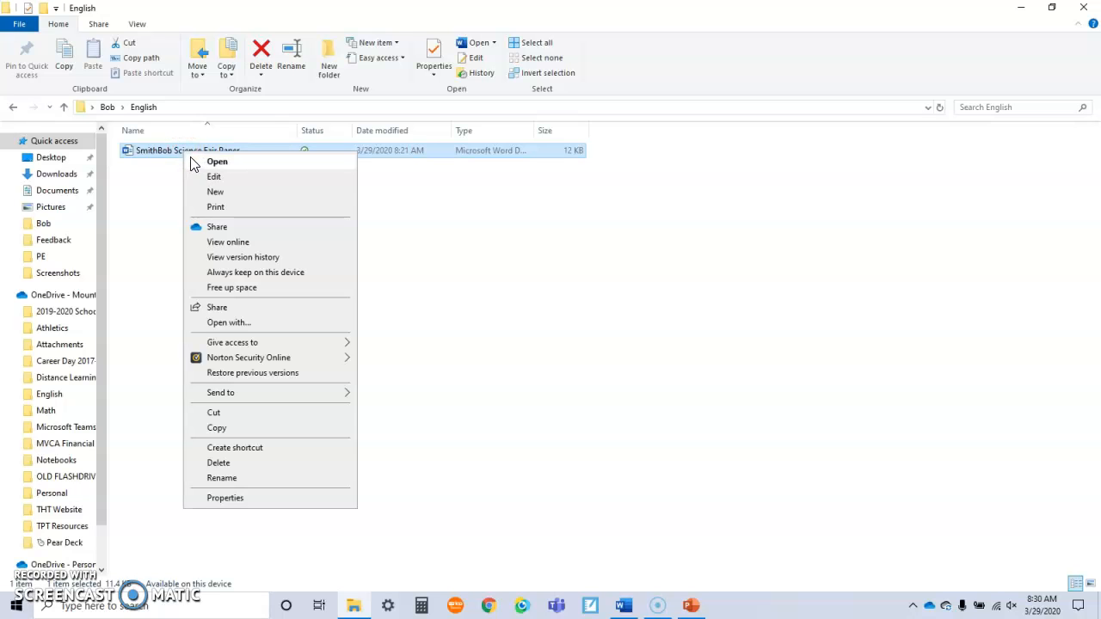
{"action": "left_click", "coordinate": [252, 469]}
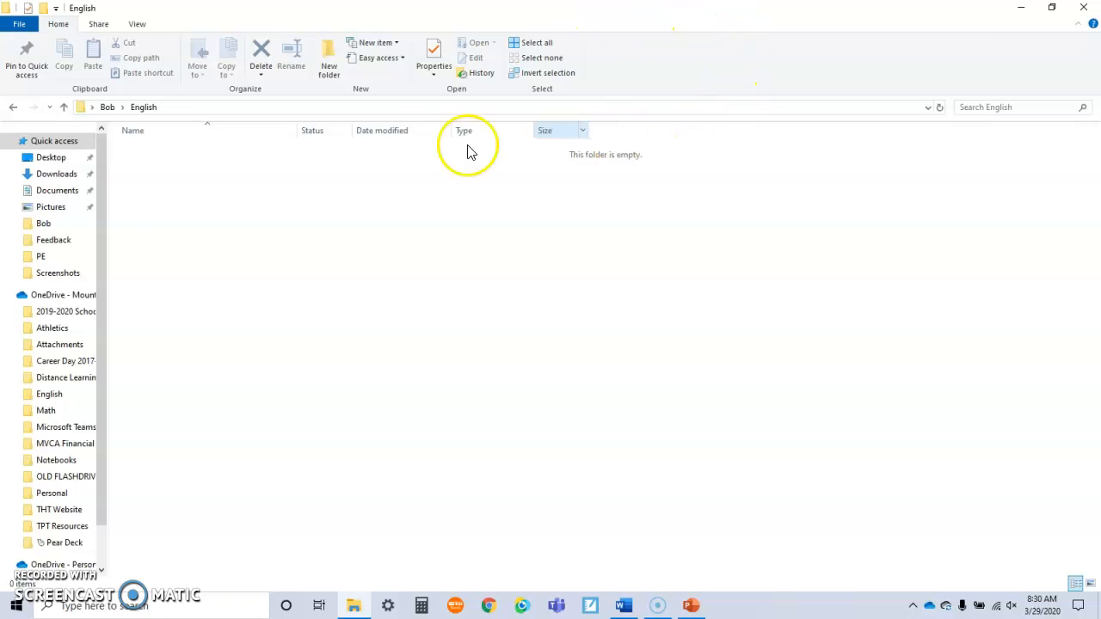
{"action": "left_click", "coordinate": [15, 109]}
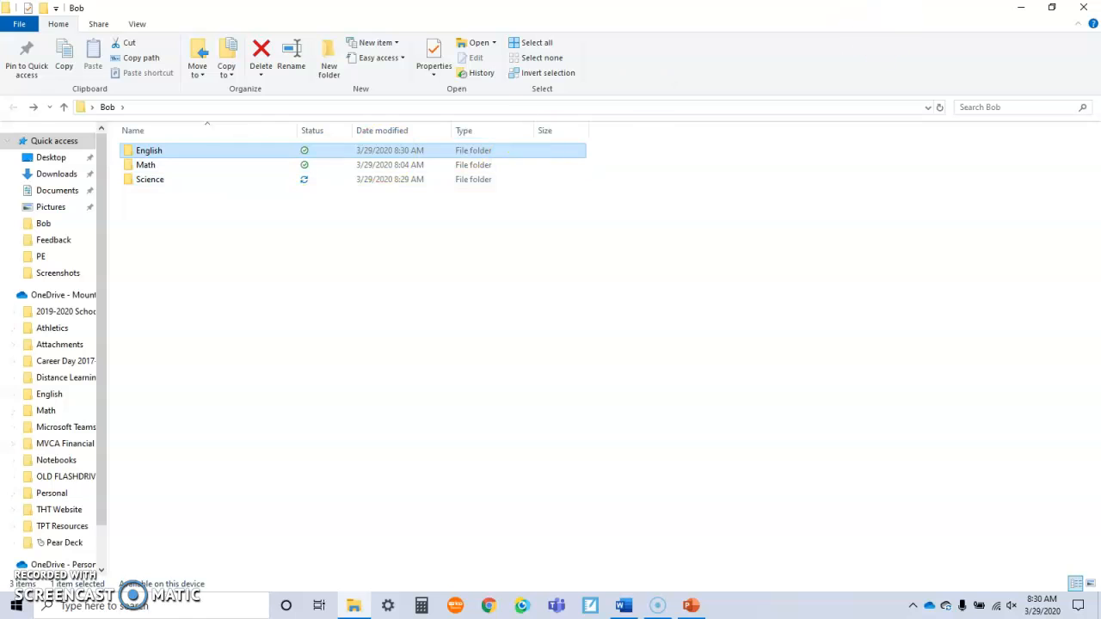
- Bring up the PowerPoint slide about the drag-and-hold method, minimize it and restore the File Explorer window
{"action": "left_click", "coordinate": [1021, 12]}
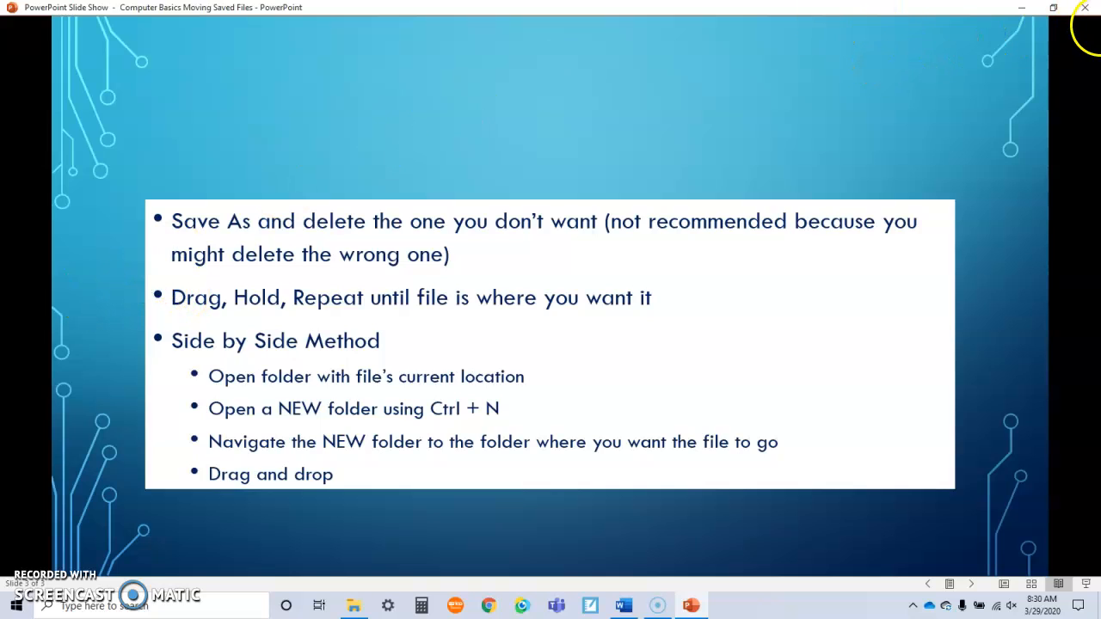
{"action": "left_click", "coordinate": [1021, 8]}
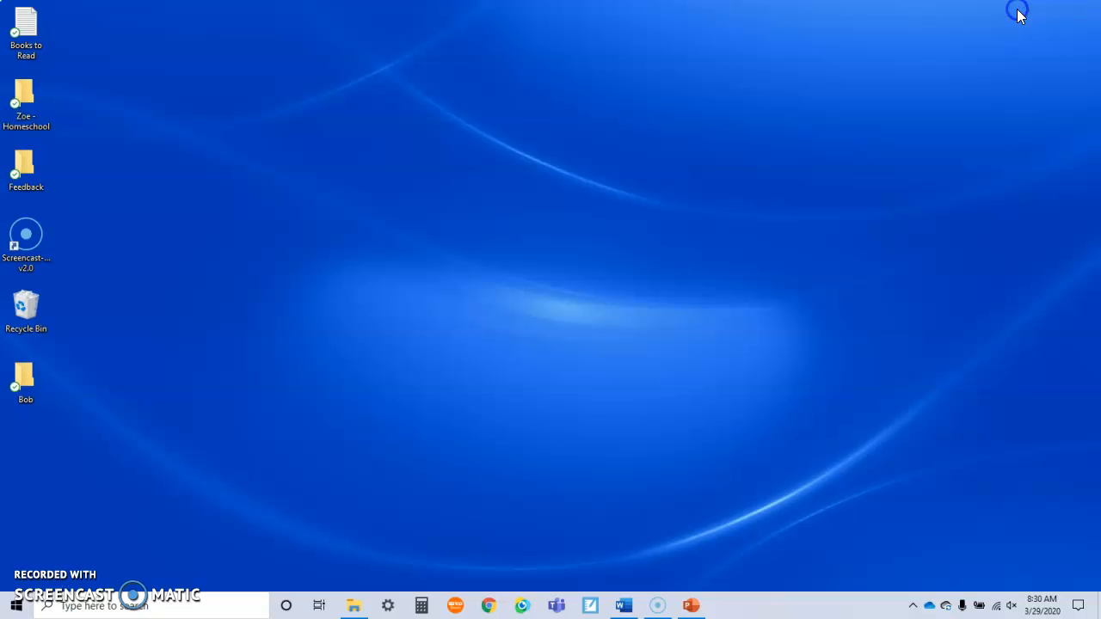
{"action": "left_click", "coordinate": [354, 606]}
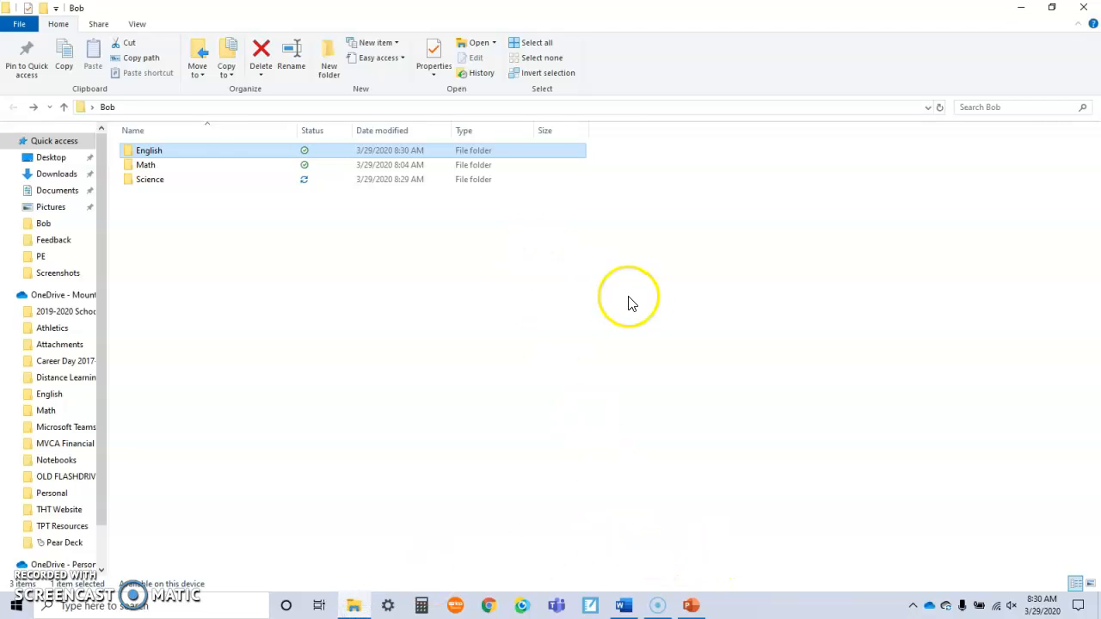
- Collapse the Mountain View Christian Academy OneDrive tree, view its contents and reopen the Science folder inside the student's desktop folder
{"action": "double_click", "coordinate": [146, 181]}
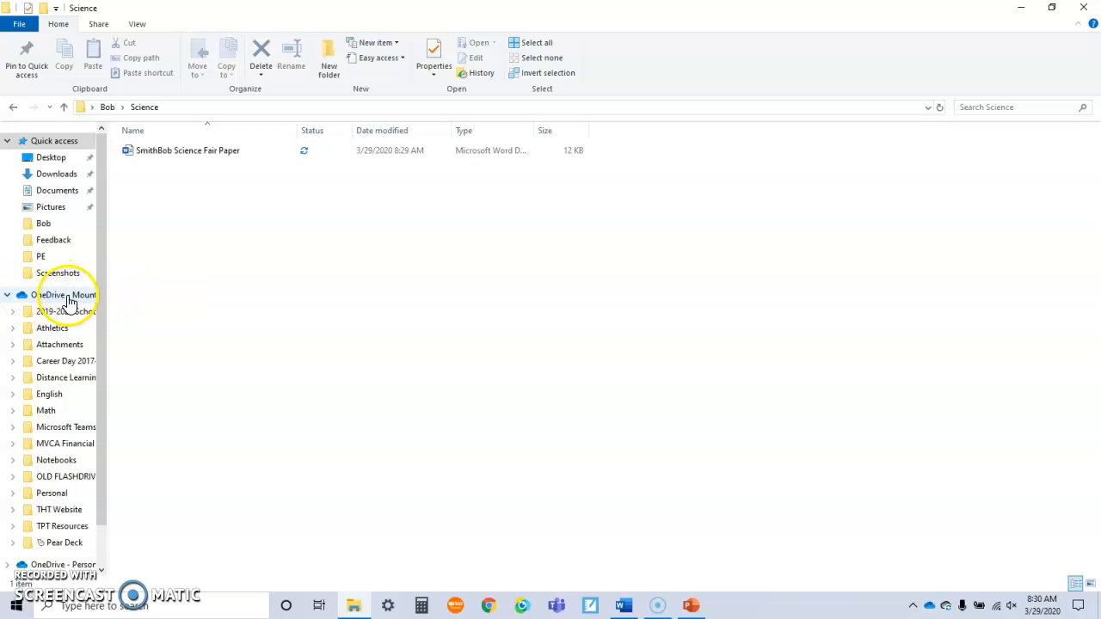
{"action": "left_click", "coordinate": [9, 297]}
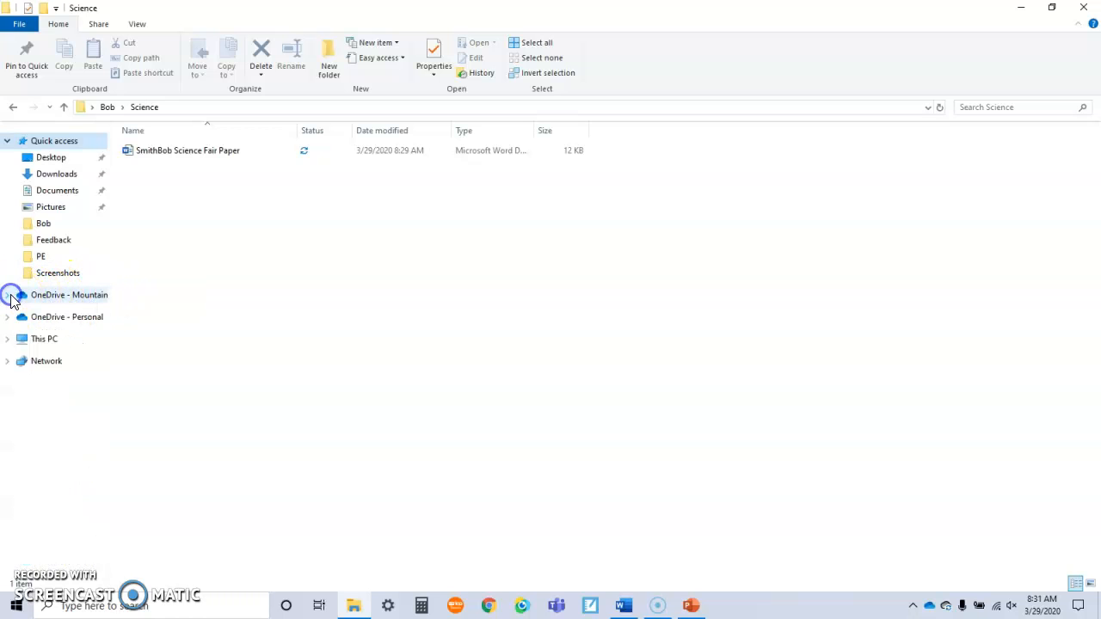
{"action": "left_click", "coordinate": [78, 302]}
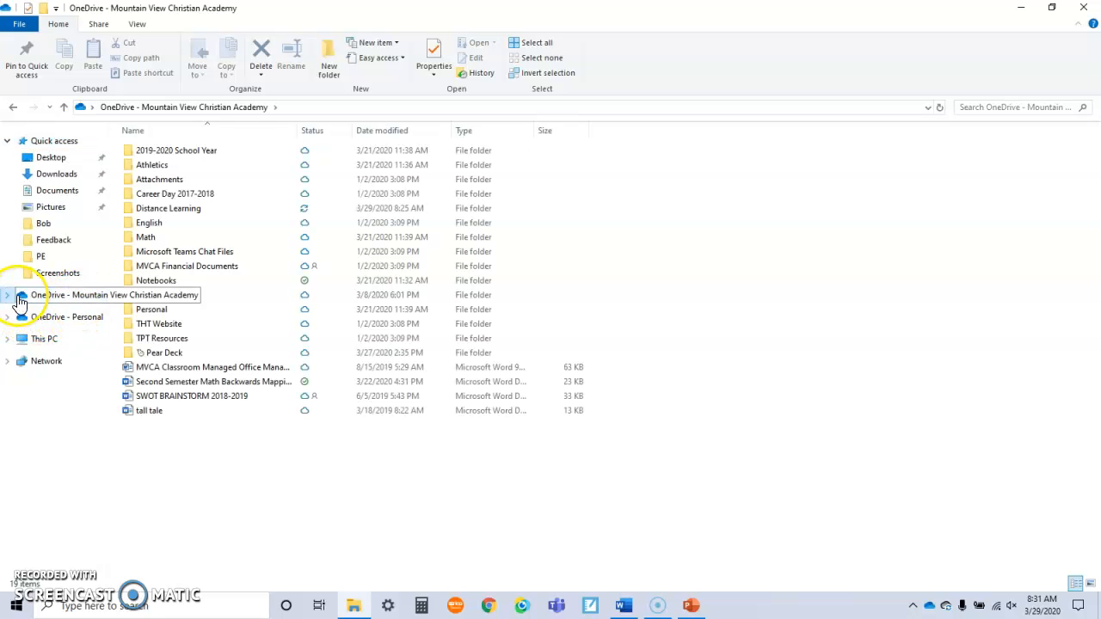
{"action": "left_click", "coordinate": [57, 161]}
{"action": "left_click", "coordinate": [43, 223]}
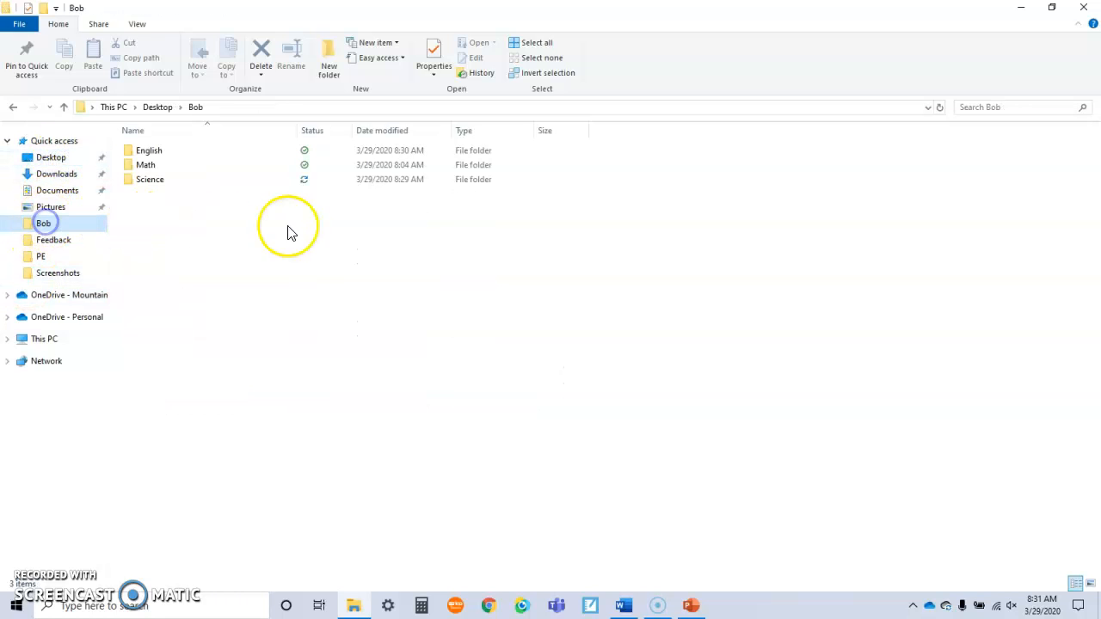
{"action": "double_click", "coordinate": [163, 183]}
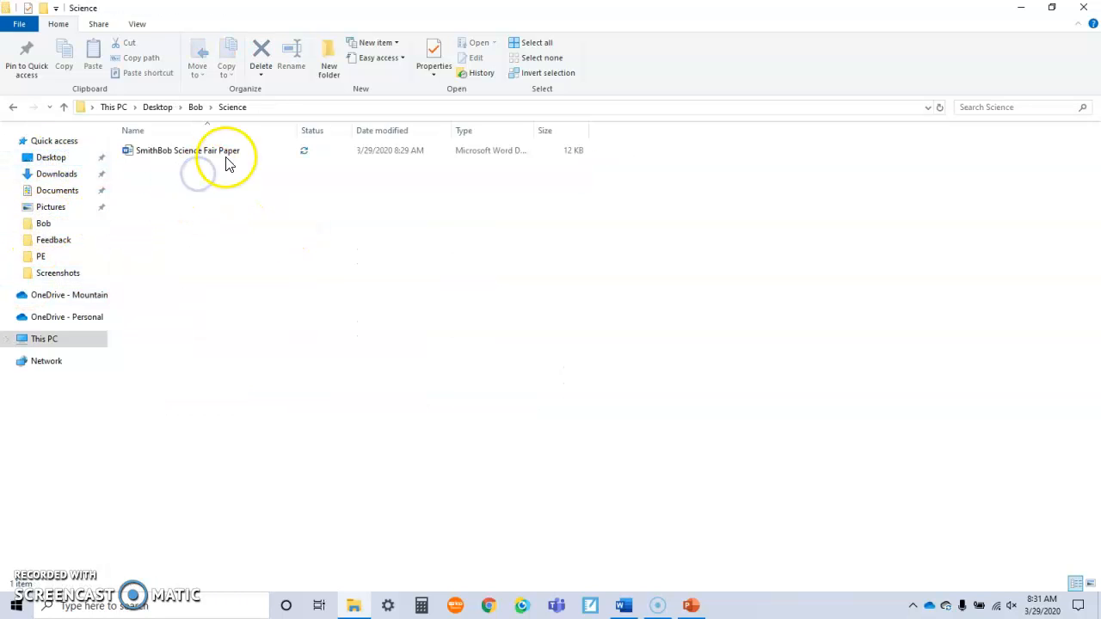
- Try to move the Science Fair Paper from the Science folder to Distance Learning > Student Work in the school OneDrive
{"action": "left_click", "coordinate": [197, 153]}
{"action": "left_click", "coordinate": [195, 153]}
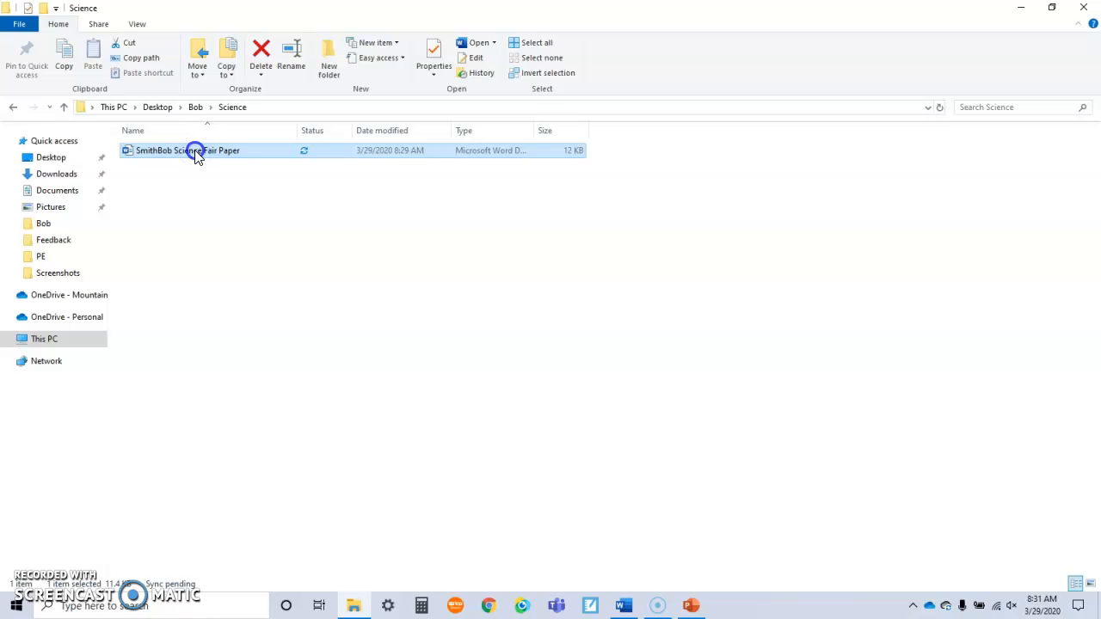
{"action": "left_click_drag", "start_coordinate": [198, 155], "coordinate": [74, 302]}
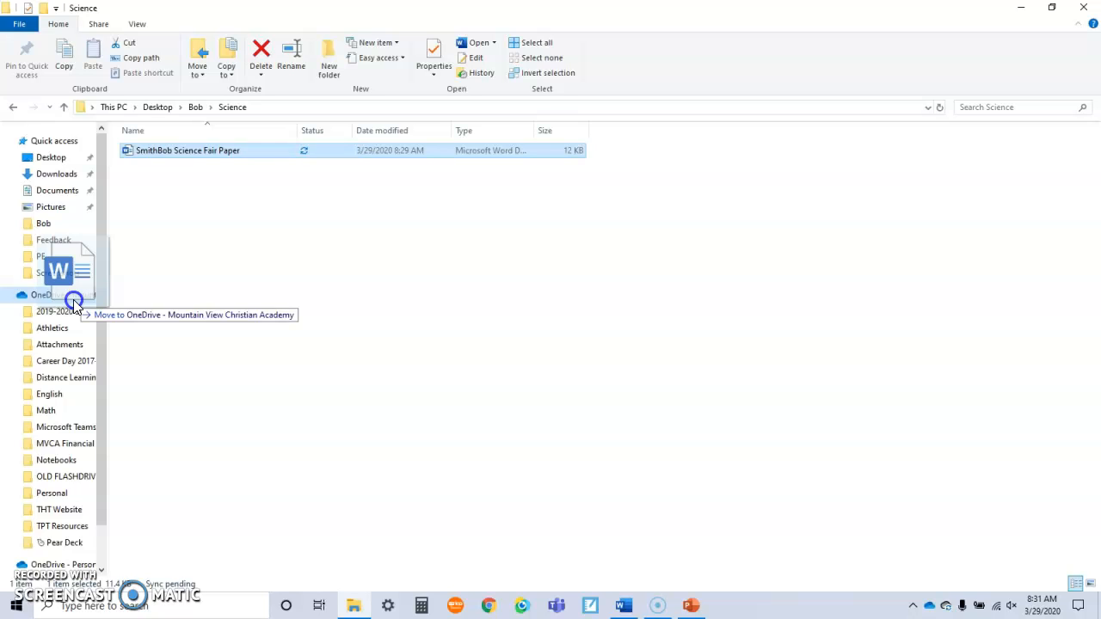
{"action": "left_click_drag", "start_coordinate": [74, 304], "coordinate": [68, 382]}
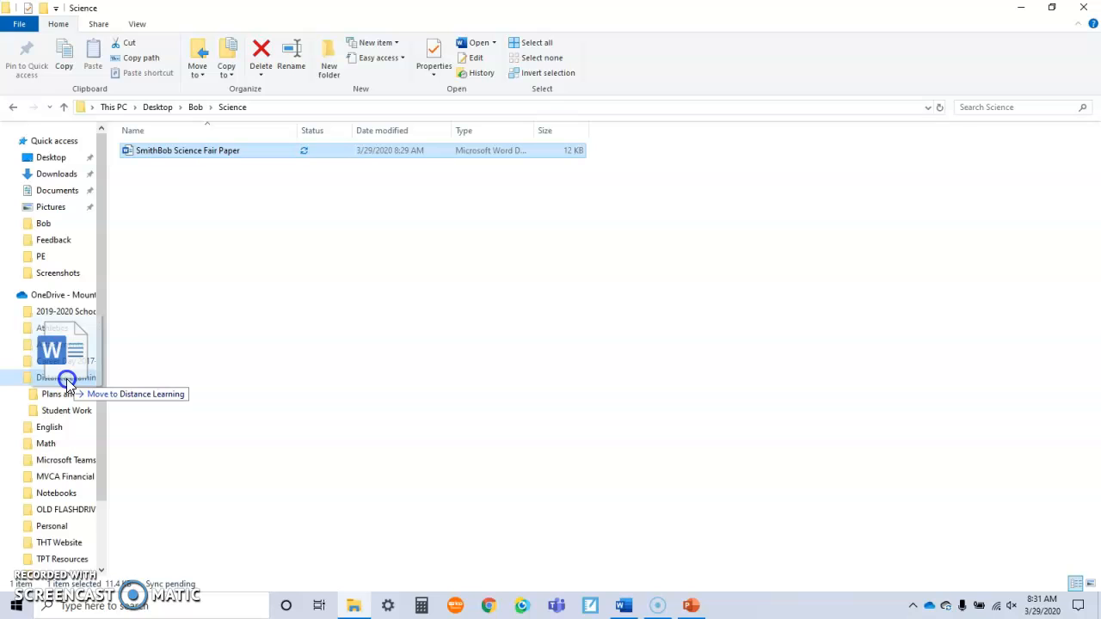
{"action": "left_click_drag", "start_coordinate": [68, 383], "coordinate": [75, 413]}
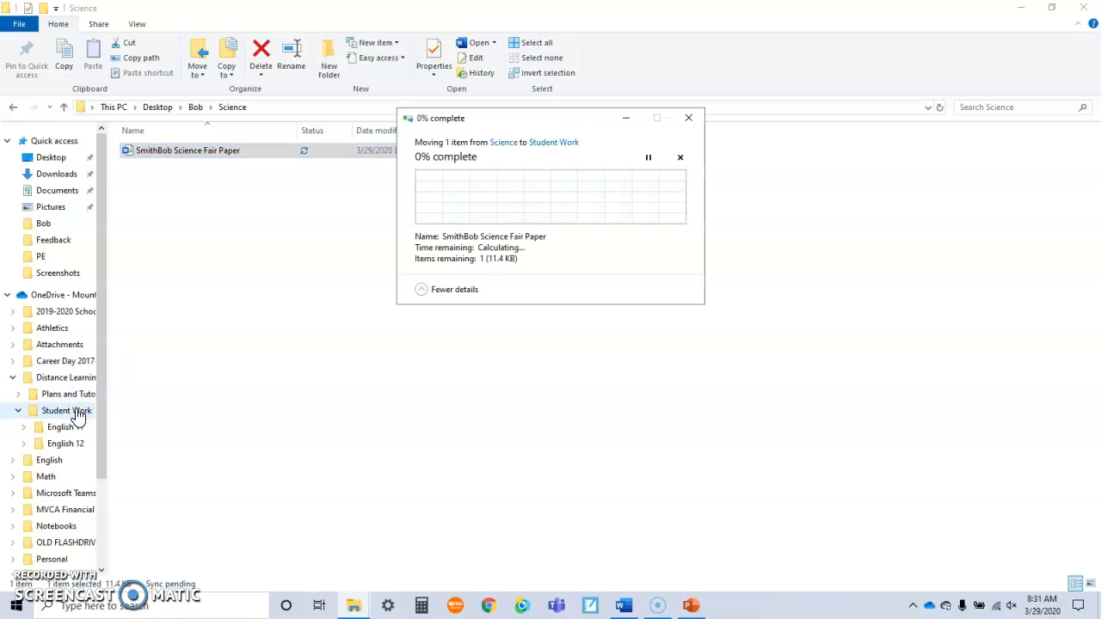
{"action": "left_click", "coordinate": [575, 250]}
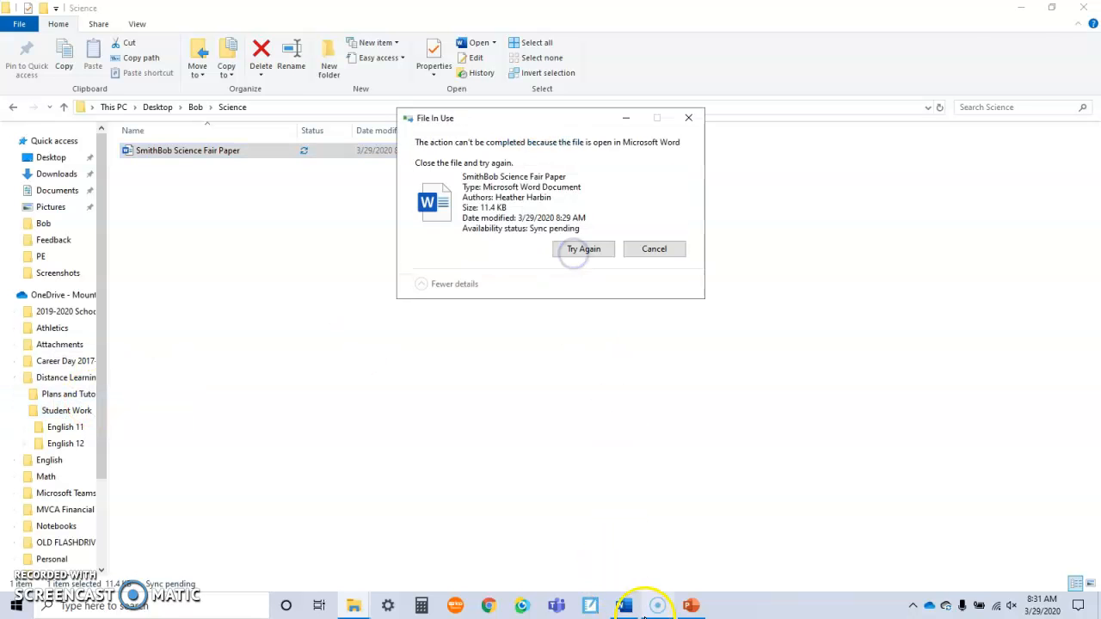
- Close the Science Fair Paper and Word, and retry the pending move to the Student Work folder
{"action": "left_click", "coordinate": [625, 605]}
{"action": "left_click", "coordinate": [1087, 12]}
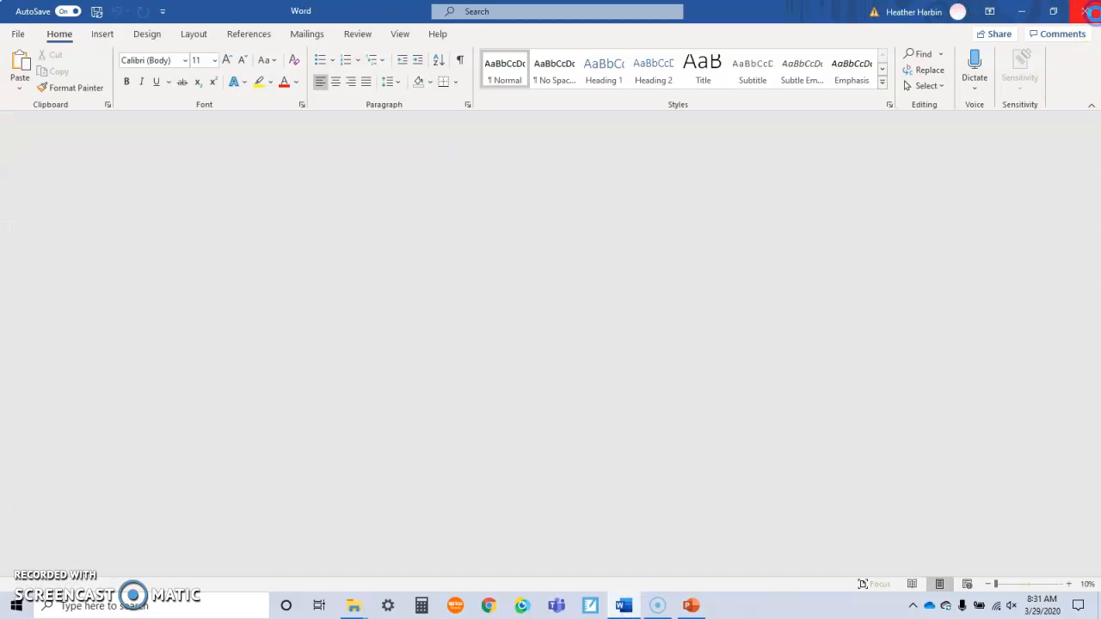
{"action": "left_click", "coordinate": [1088, 12]}
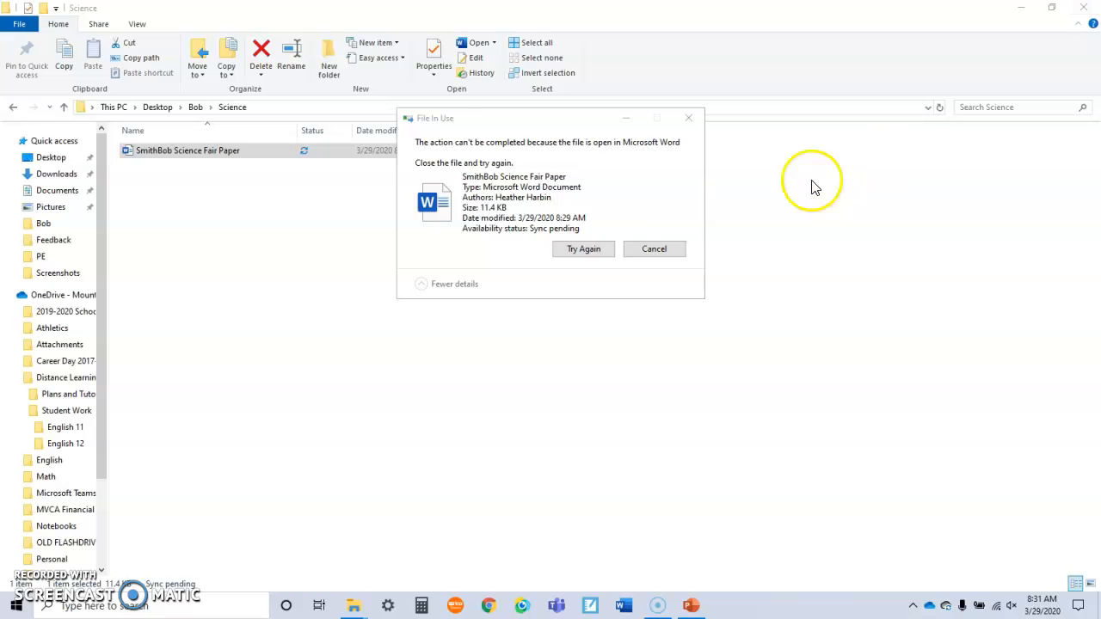
{"action": "left_click", "coordinate": [585, 251]}
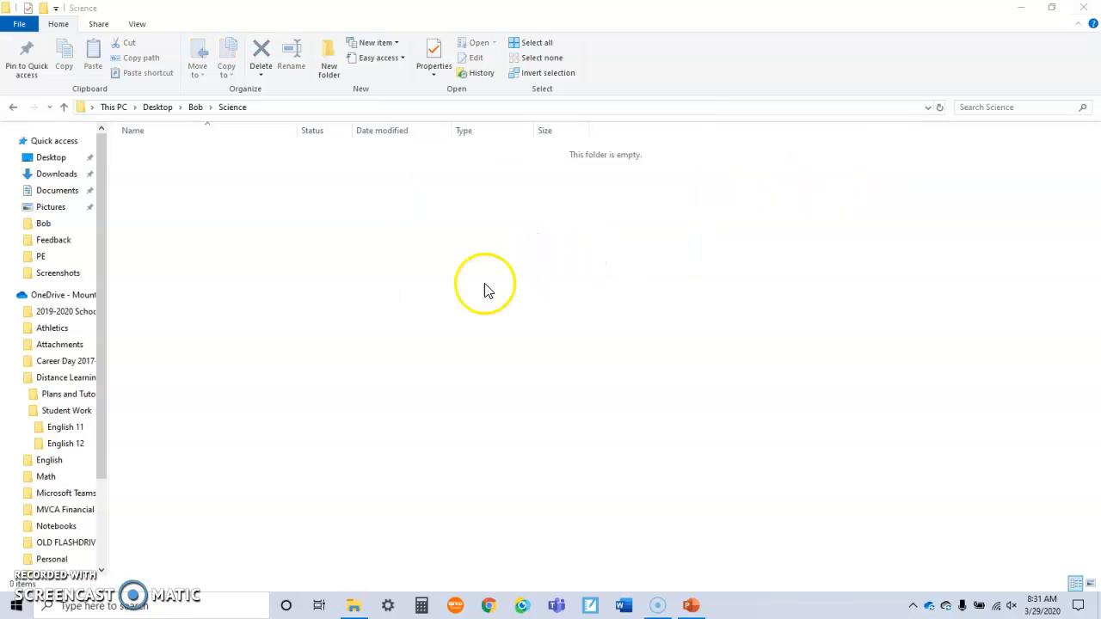
- Check the contents of the OneDrive Student Work folder and of the Science folder inside the student's desktop folder
{"action": "left_click", "coordinate": [52, 415]}
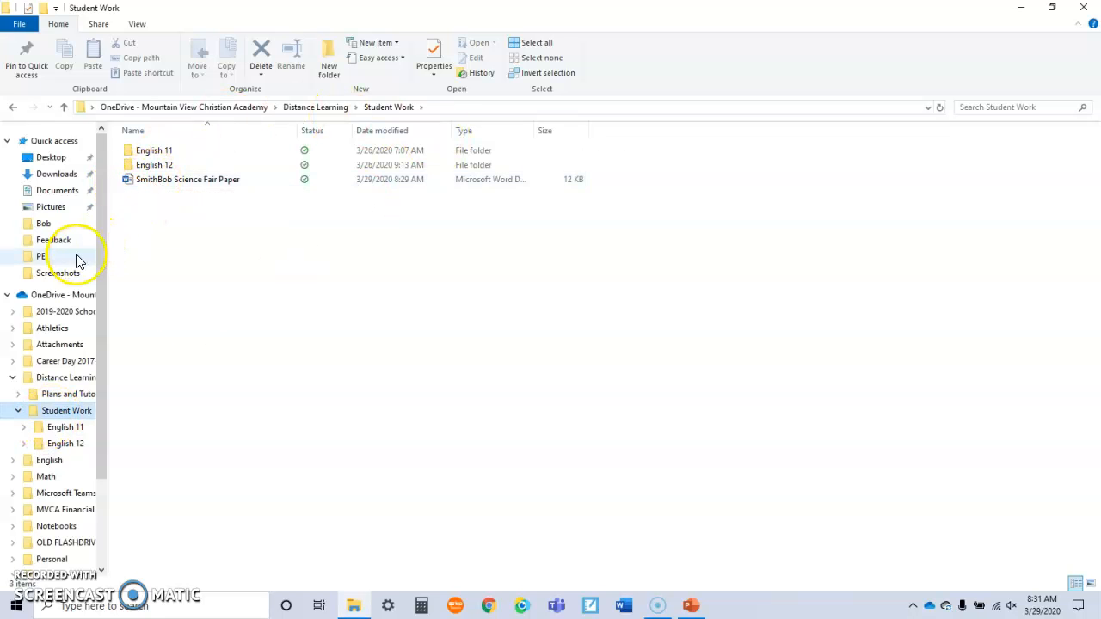
{"action": "left_click", "coordinate": [60, 223]}
{"action": "double_click", "coordinate": [158, 182]}
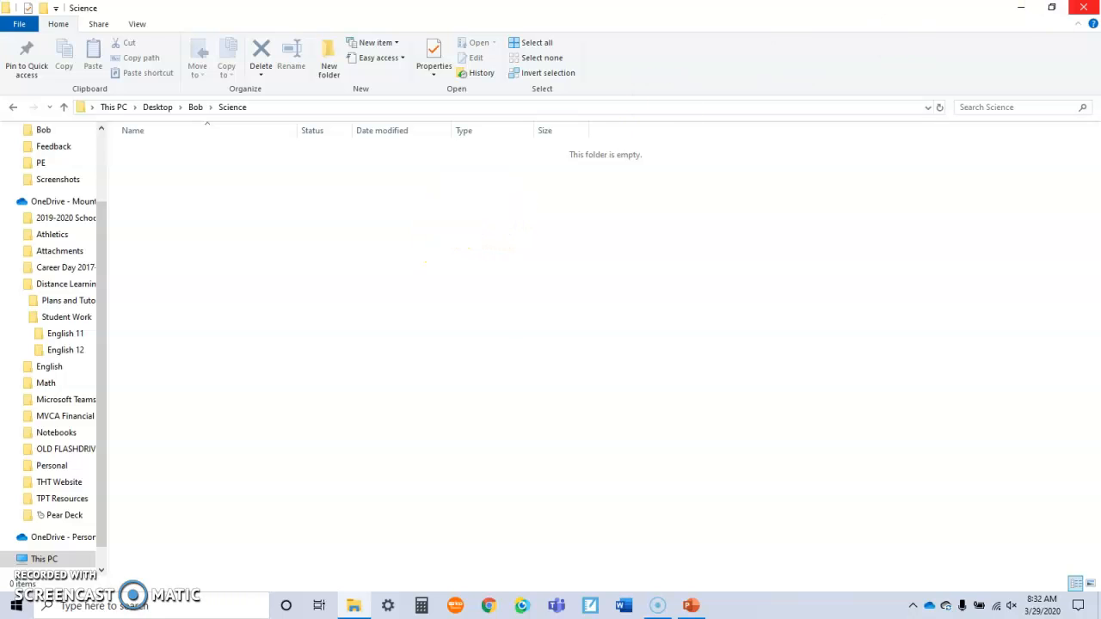
- Switch to the PowerPoint slide about the Side by Side Method, minimize it and restore the File Explorer window
{"action": "left_click", "coordinate": [1025, 8]}
{"action": "left_click", "coordinate": [702, 612]}
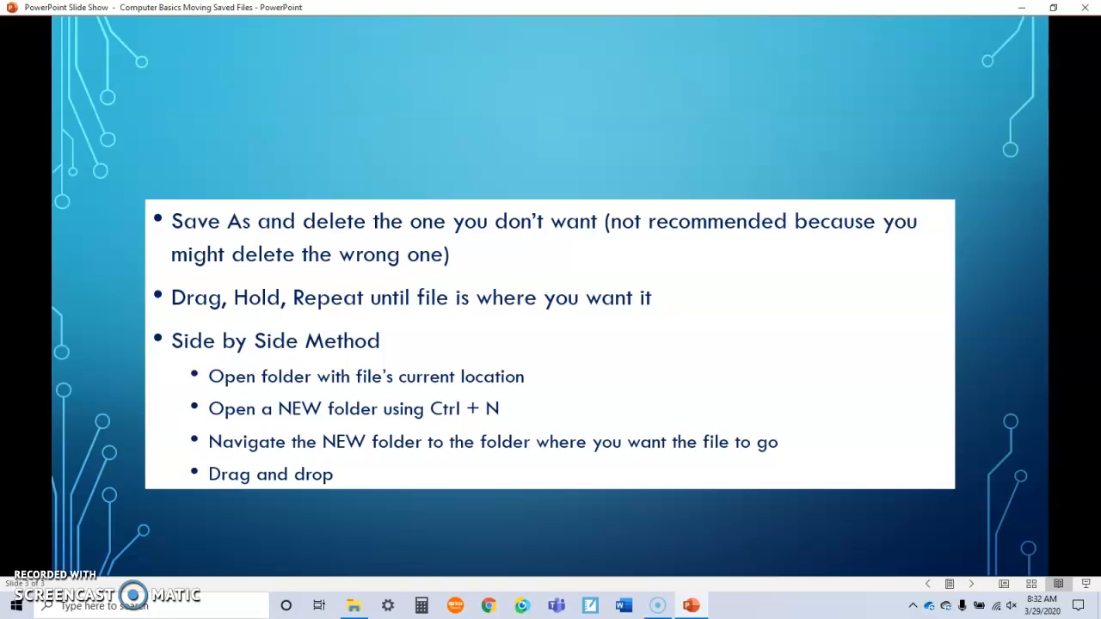
{"action": "left_click", "coordinate": [1019, 9]}
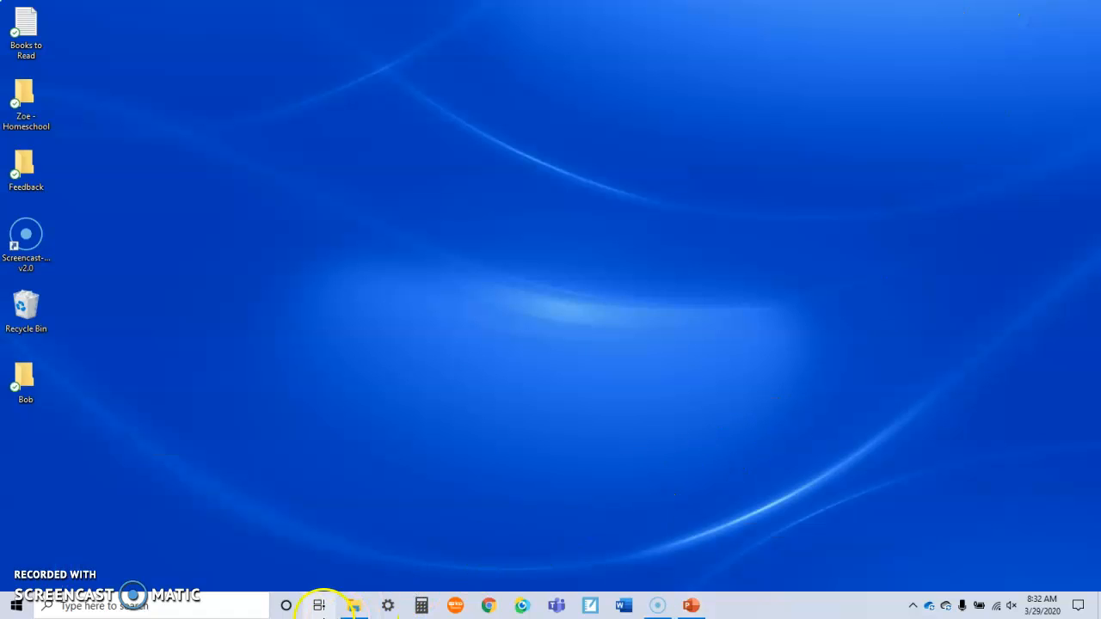
{"action": "left_click", "coordinate": [354, 606]}
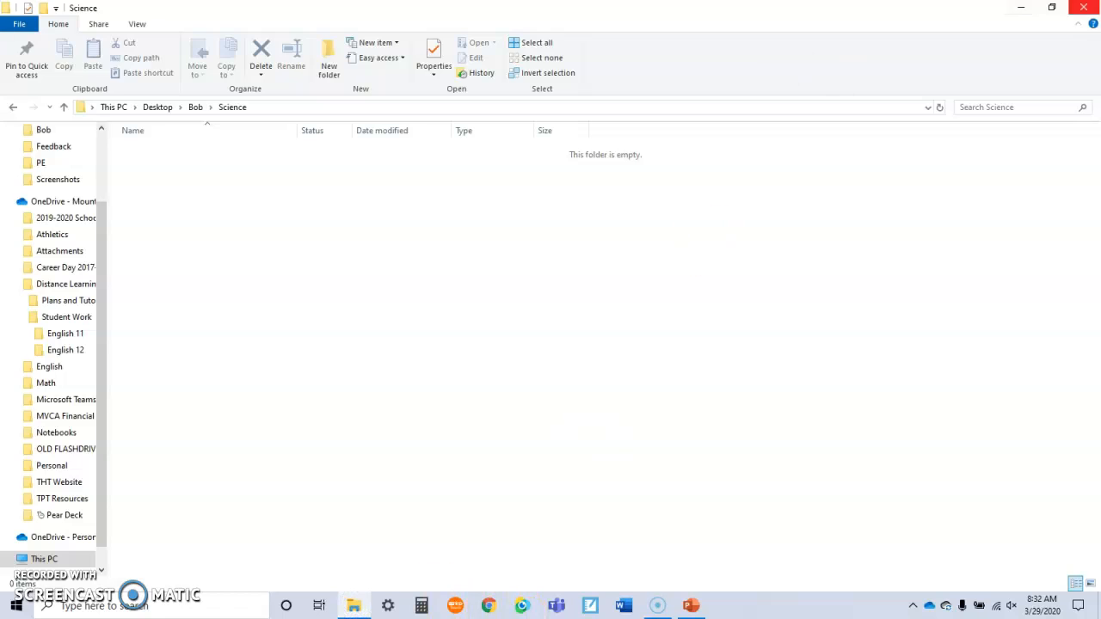
- Take the File Explorer window out of full screen, show Distance Learning > Student Work in it and reposition it on the desktop
{"action": "left_click", "coordinate": [1051, 8]}
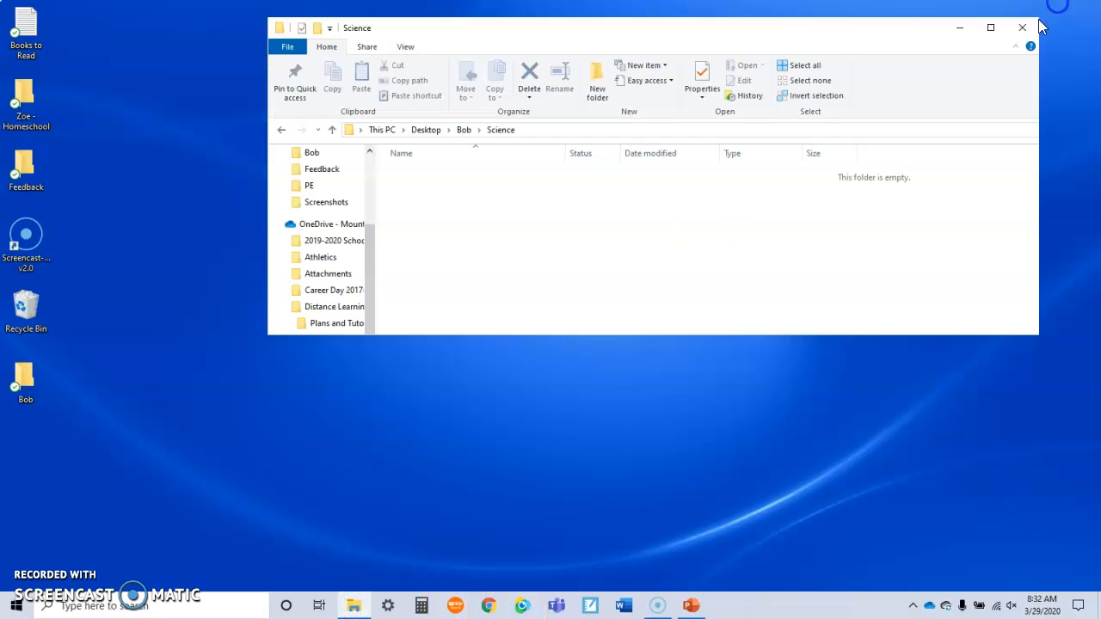
{"action": "left_click_drag", "start_coordinate": [362, 203], "coordinate": [360, 232]}
{"action": "left_click", "coordinate": [327, 236]}
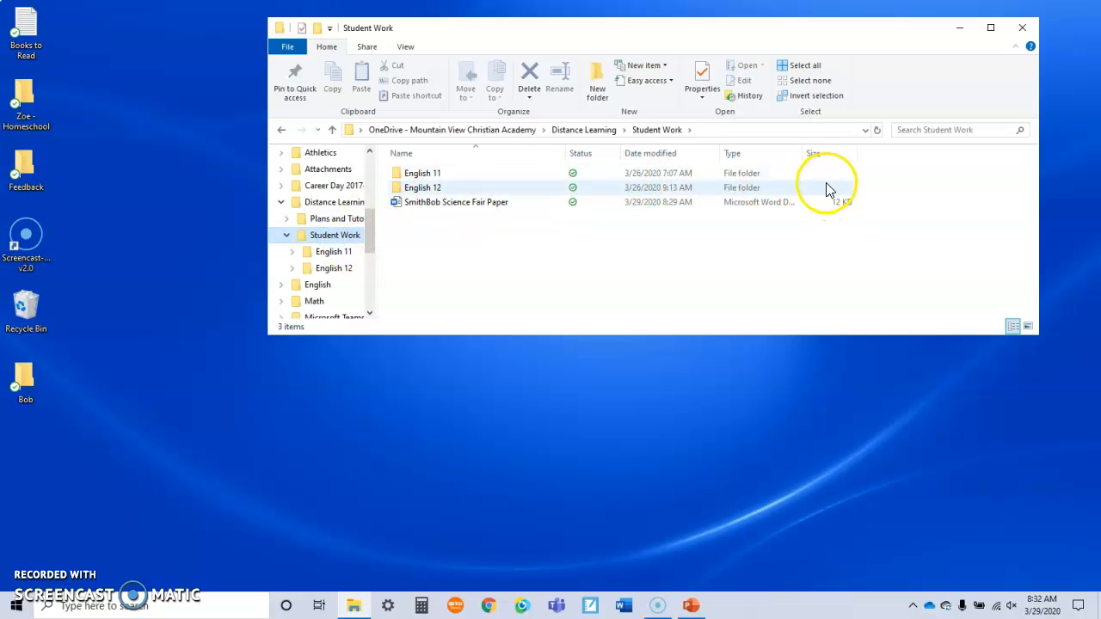
{"action": "left_click_drag", "start_coordinate": [625, 35], "coordinate": [428, 32]}
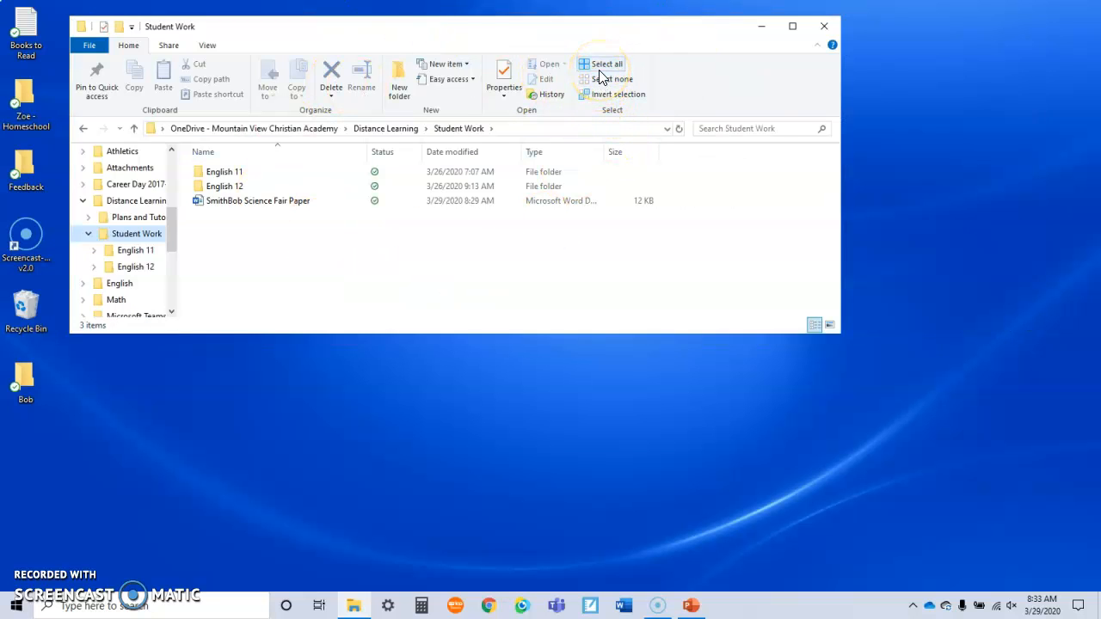
- Open a second File Explorer window, separate it from the original and reshape the original into a tall, narrow window
{"action": "key", "text": "ctrl+n"}
{"action": "left_click", "coordinate": [591, 8]}
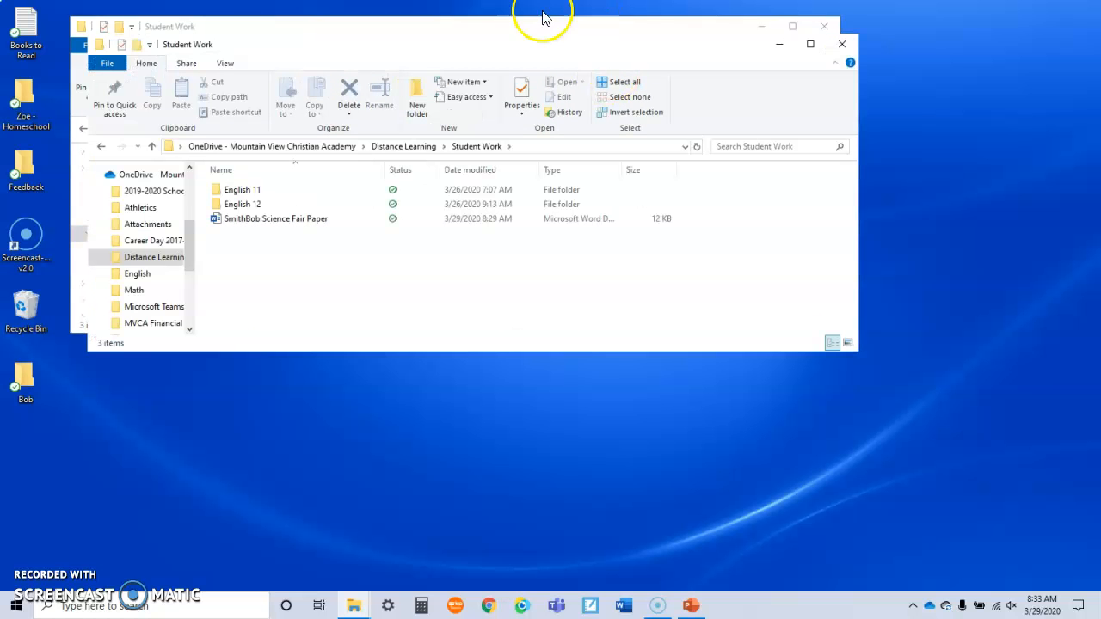
{"action": "left_click_drag", "start_coordinate": [432, 42], "coordinate": [497, 233]}
{"action": "left_click_drag", "start_coordinate": [375, 19], "coordinate": [326, 9]}
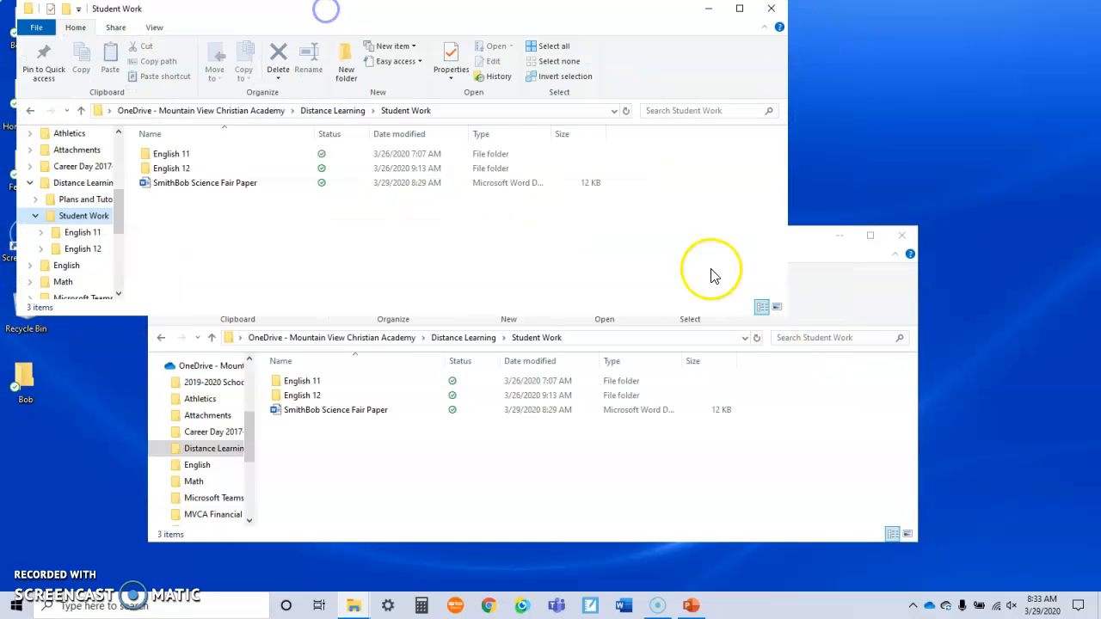
{"action": "left_click_drag", "start_coordinate": [787, 316], "coordinate": [473, 567]}
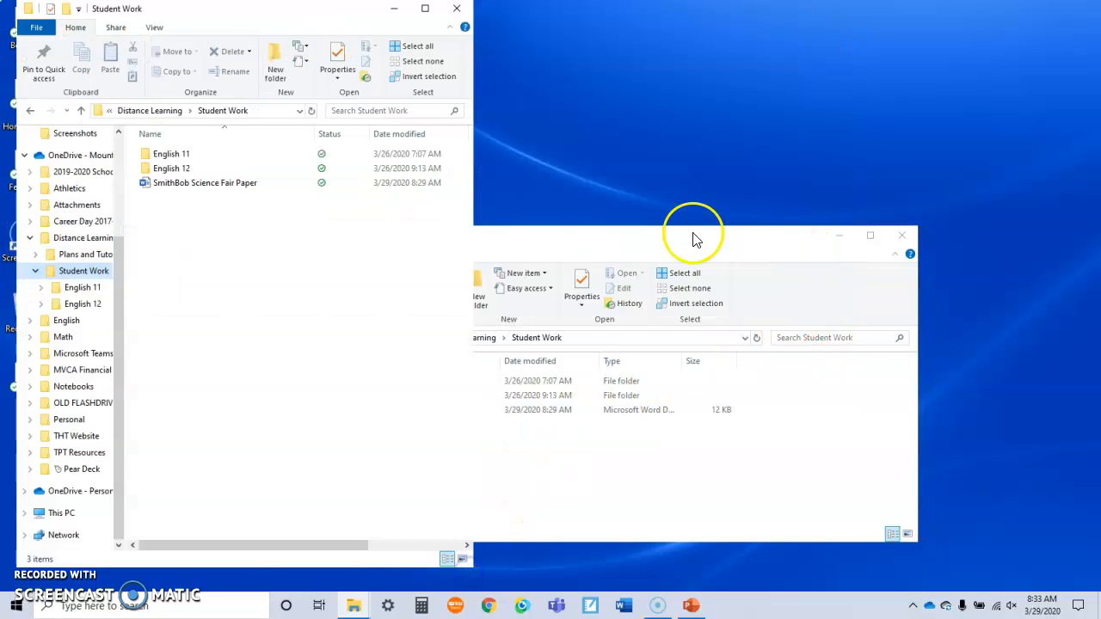
- Place the second File Explorer window beside the first one and enlarge it to a similar height
{"action": "left_click", "coordinate": [757, 241]}
{"action": "left_click_drag", "start_coordinate": [659, 234], "coordinate": [1006, 19]}
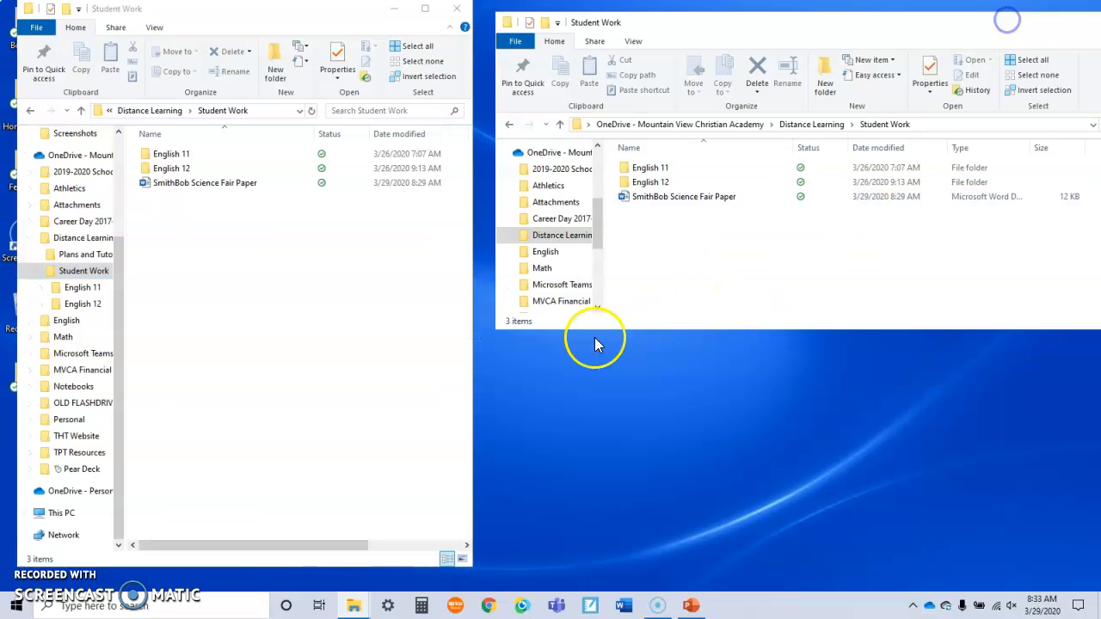
{"action": "left_click_drag", "start_coordinate": [497, 328], "coordinate": [621, 542]}
{"action": "left_click_drag", "start_coordinate": [861, 12], "coordinate": [780, 17]}
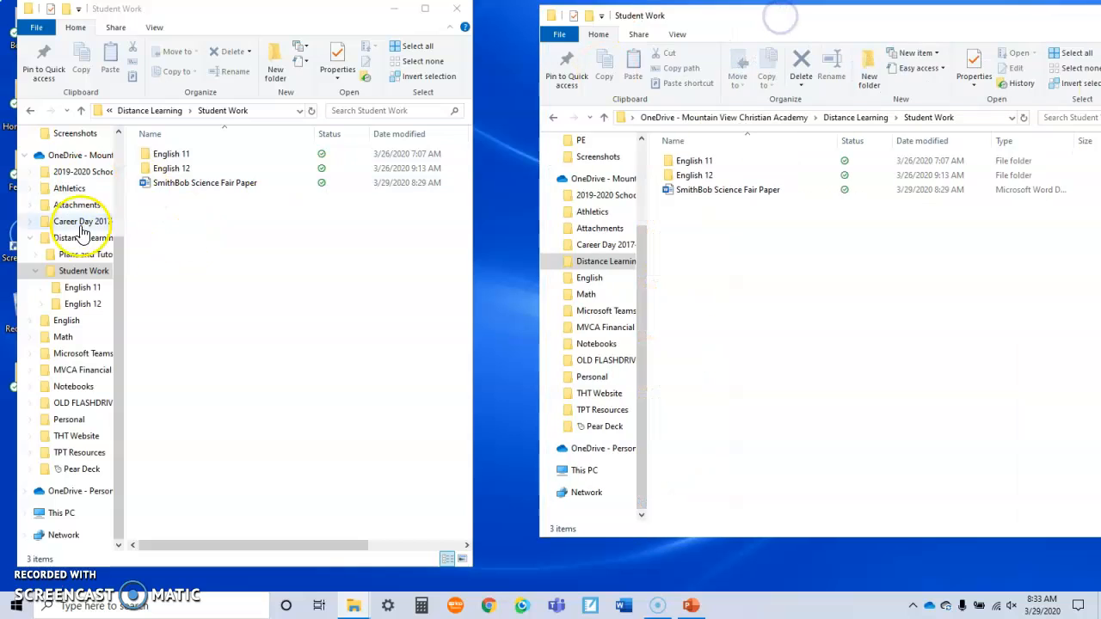
{"action": "left_click_drag", "start_coordinate": [978, 17], "coordinate": [933, 28]}
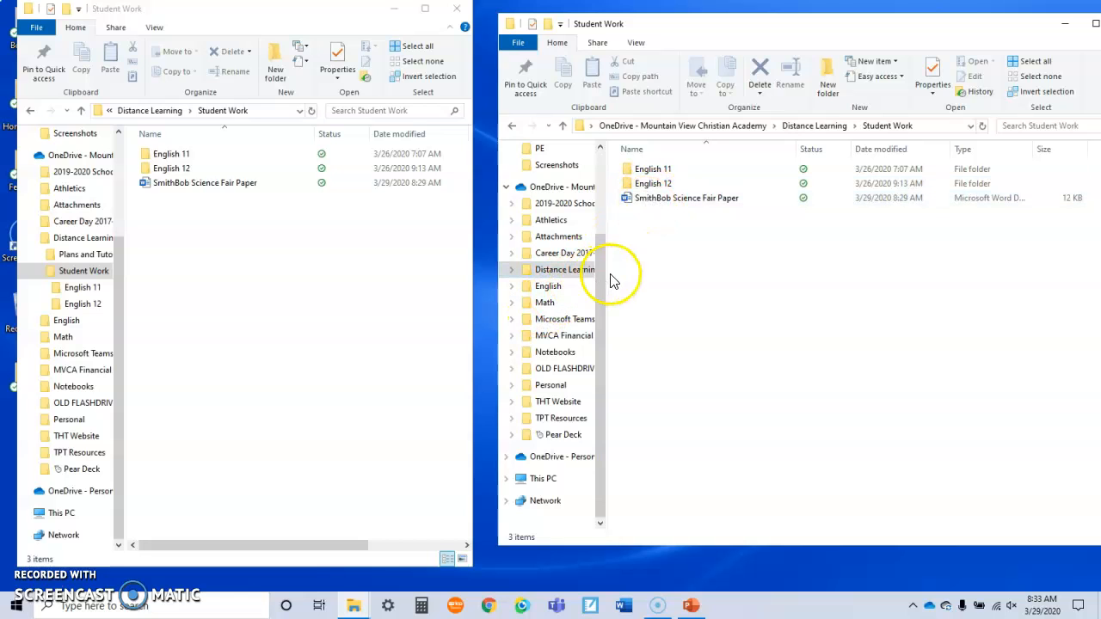
- Show the Science folder from the student's desktop folder in the second File Explorer window
{"action": "scroll", "coordinate": [606, 267], "scroll_direction": "up", "scroll_amount": 2}
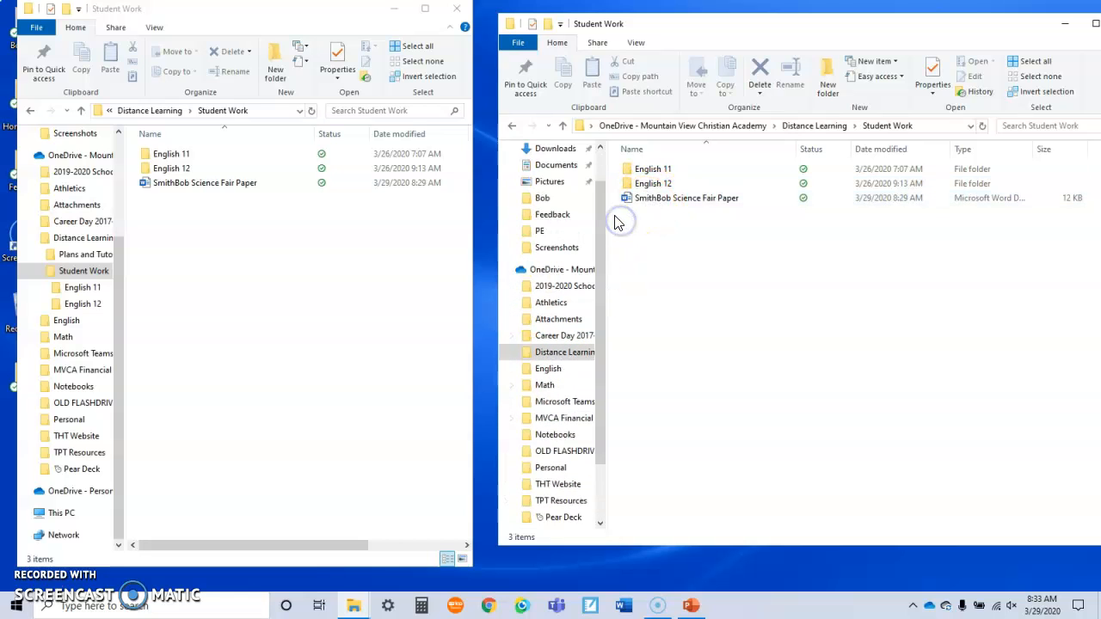
{"action": "left_click", "coordinate": [544, 198]}
{"action": "double_click", "coordinate": [662, 198]}
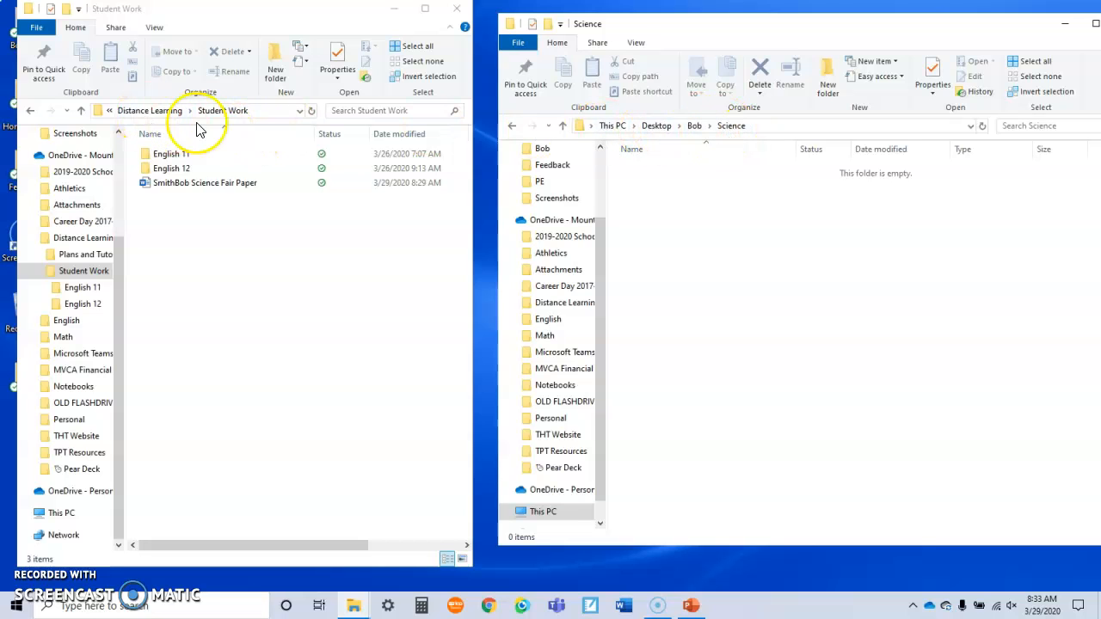
- Examine the Student Work window's folder path and the subfolders of Distance Learning, and dismiss the list
{"action": "left_click", "coordinate": [112, 115]}
{"action": "left_click", "coordinate": [110, 117]}
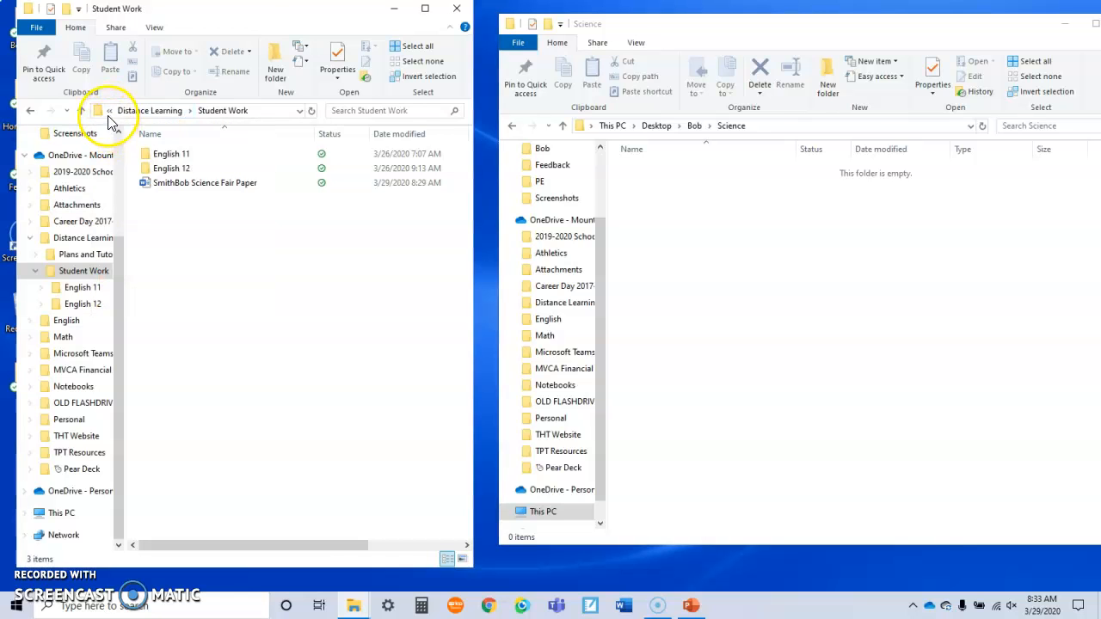
{"action": "left_click", "coordinate": [110, 118]}
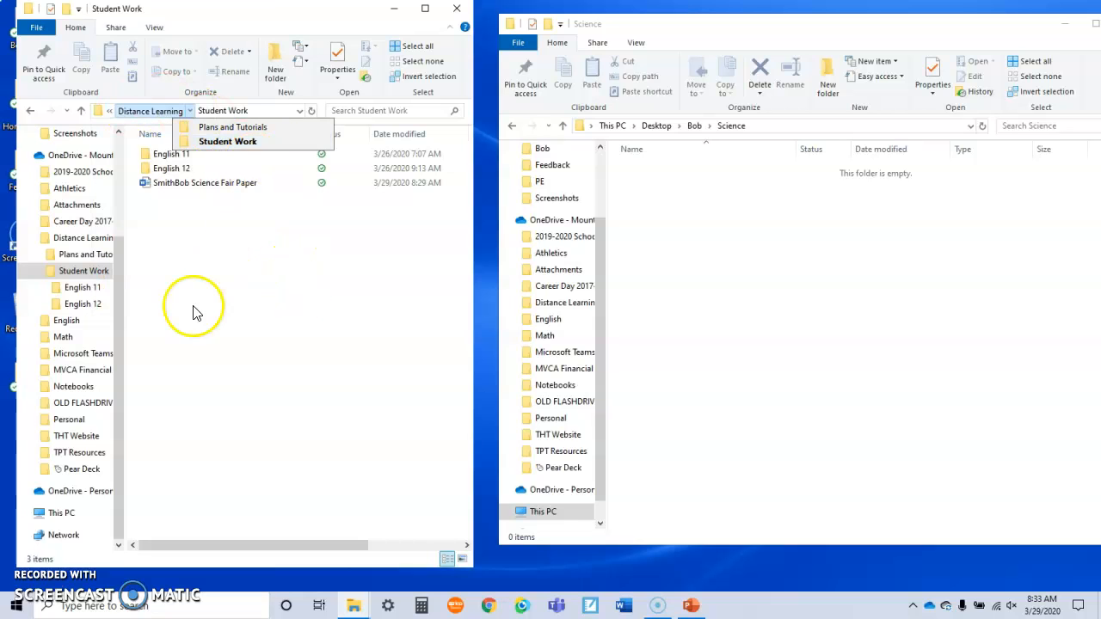
{"action": "left_click", "coordinate": [166, 297]}
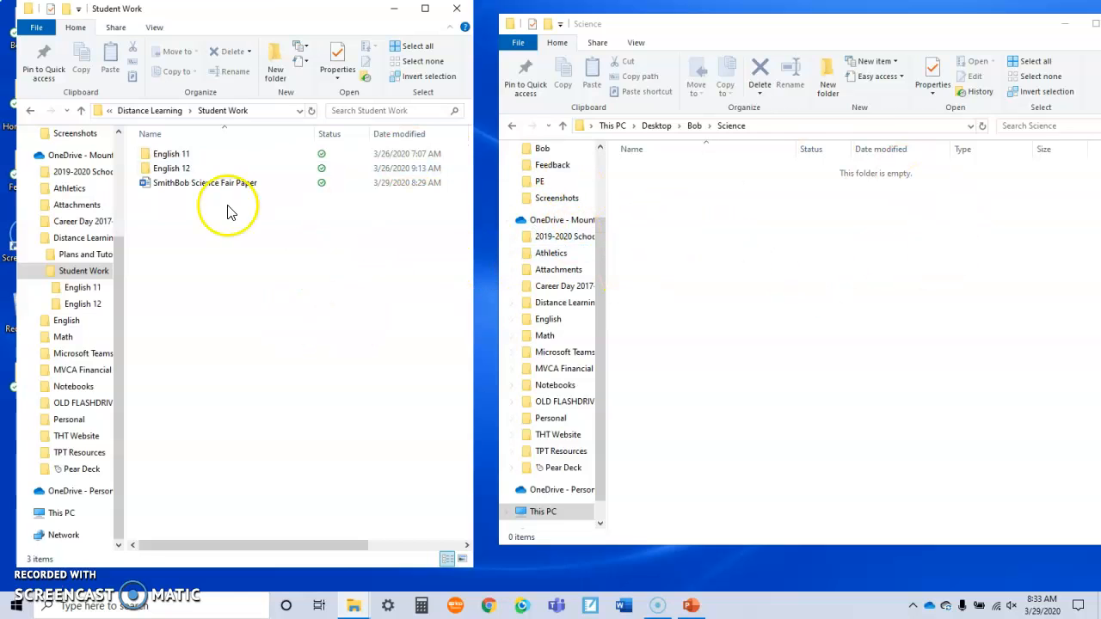
- Move the Science Fair Paper from the Student Work window into the Science window and switch back to the PowerPoint slide
{"action": "left_click", "coordinate": [182, 186]}
{"action": "left_click_drag", "start_coordinate": [182, 187], "coordinate": [734, 232]}
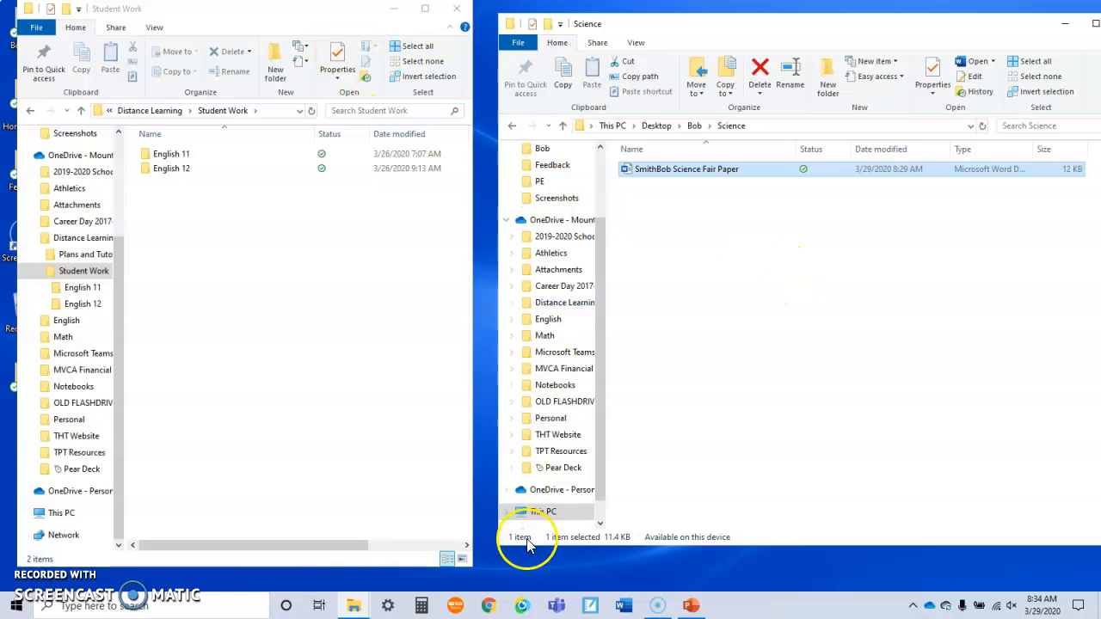
{"action": "left_click", "coordinate": [695, 606]}
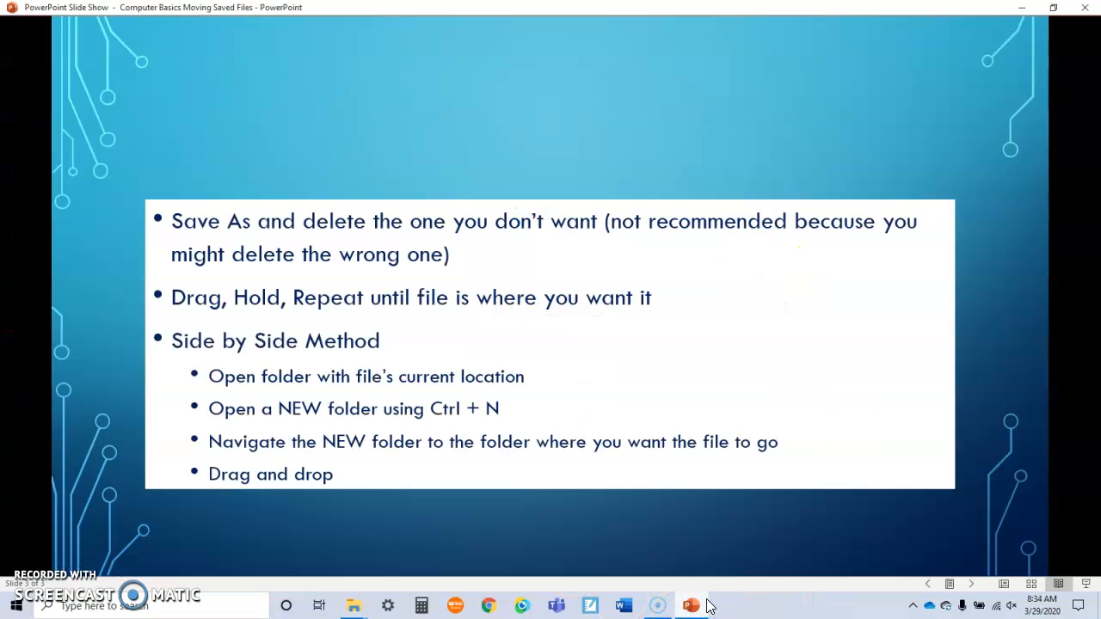